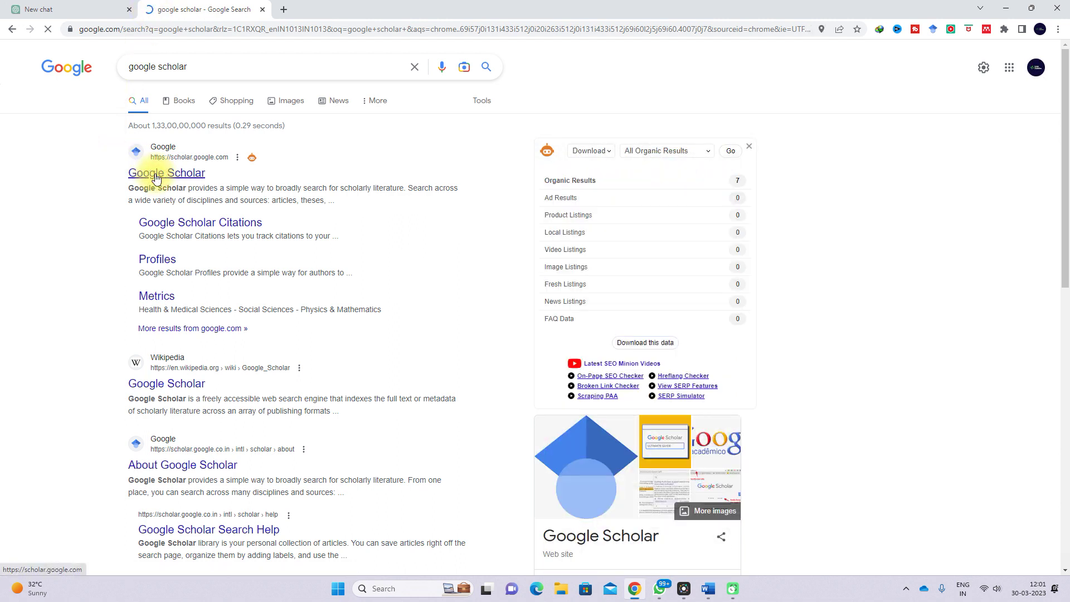
Search Google Scholar for 'PV Emulator' since 2023 and open the 400 W paper in a new tab
left_click(156, 177)
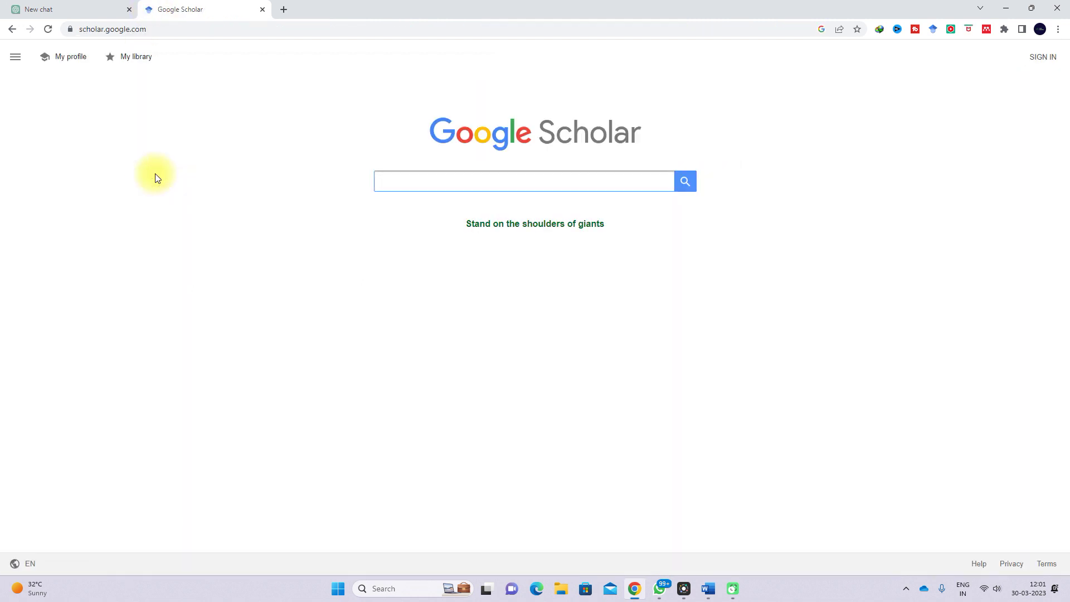
type("PV Emulator")
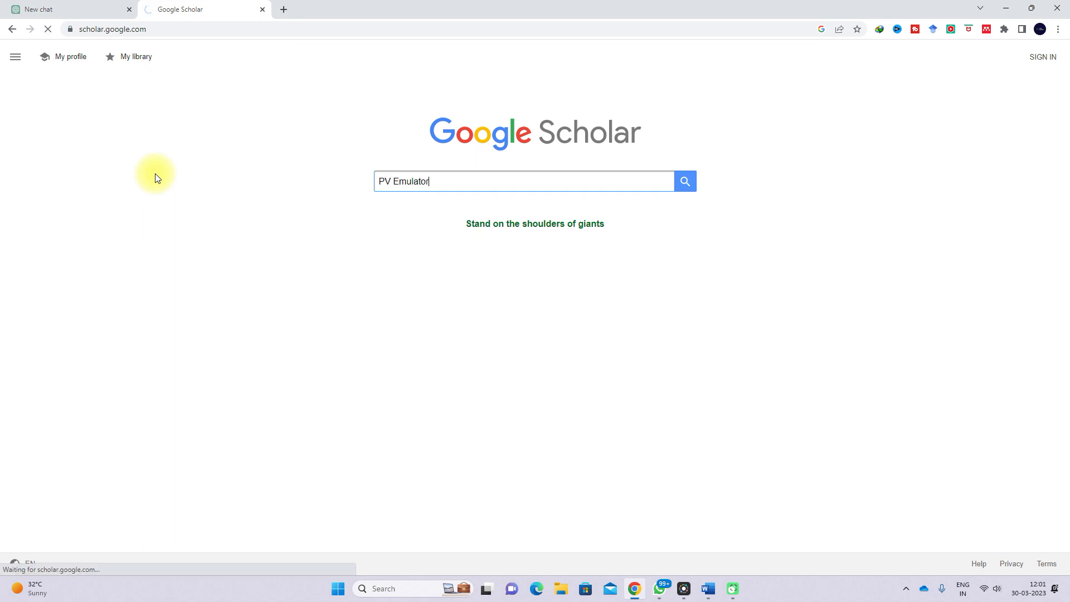
key("Return")
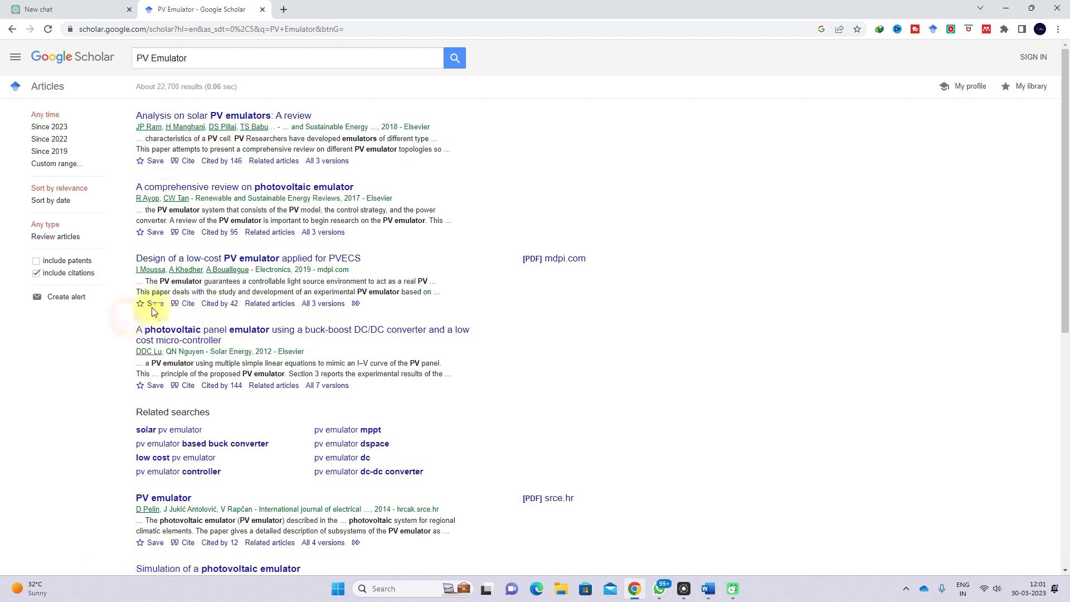
left_click(49, 130)
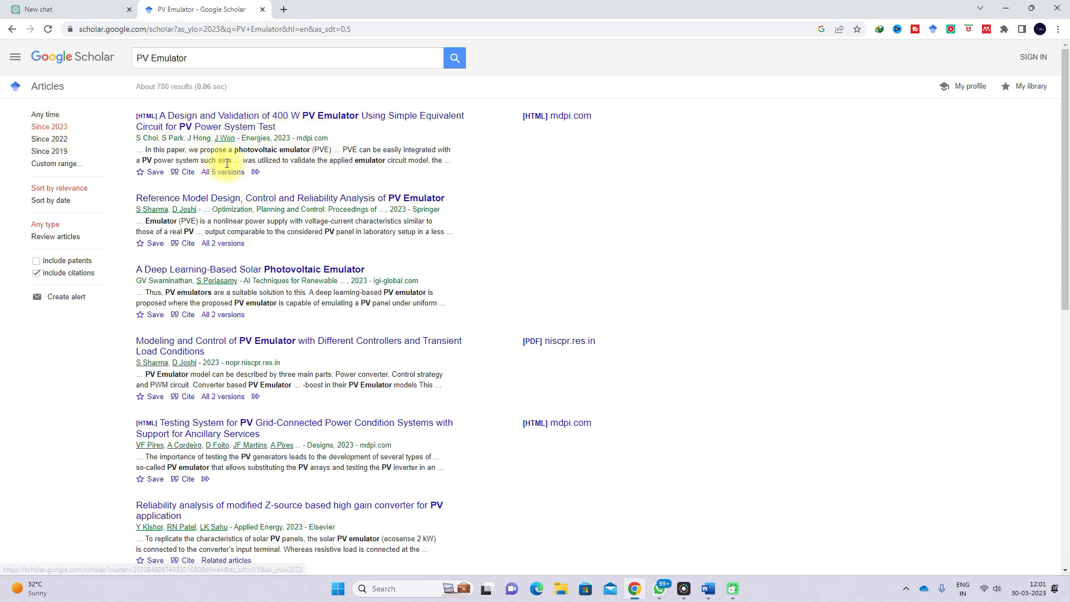
right_click(198, 126)
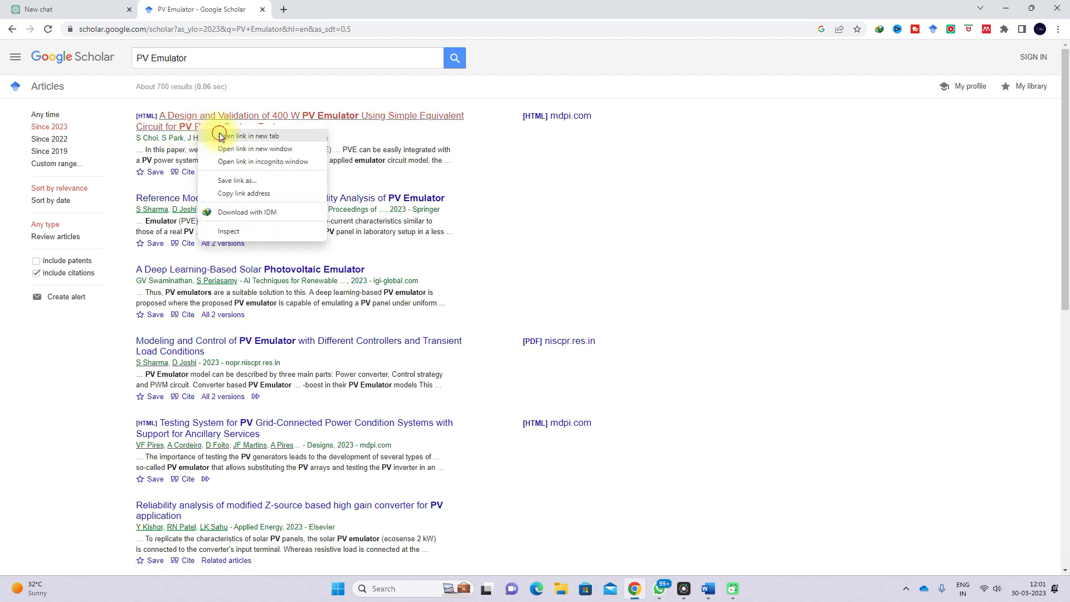
left_click(221, 136)
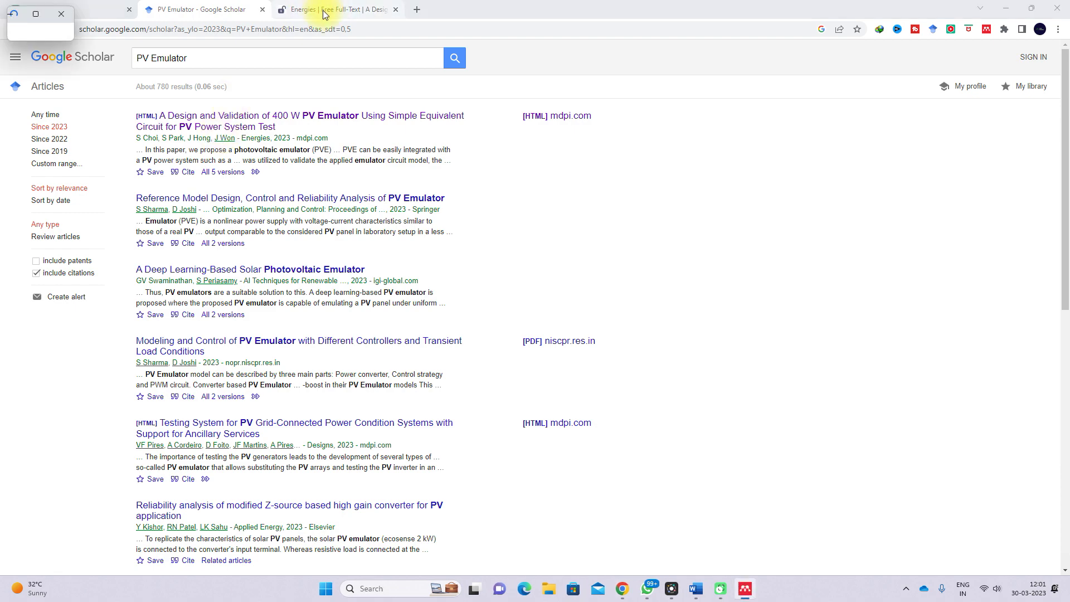
Scroll through the 400 W PV Emulator article on MDPI, trying out text selections
left_click(324, 10)
scroll(504, 223, "down", 6)
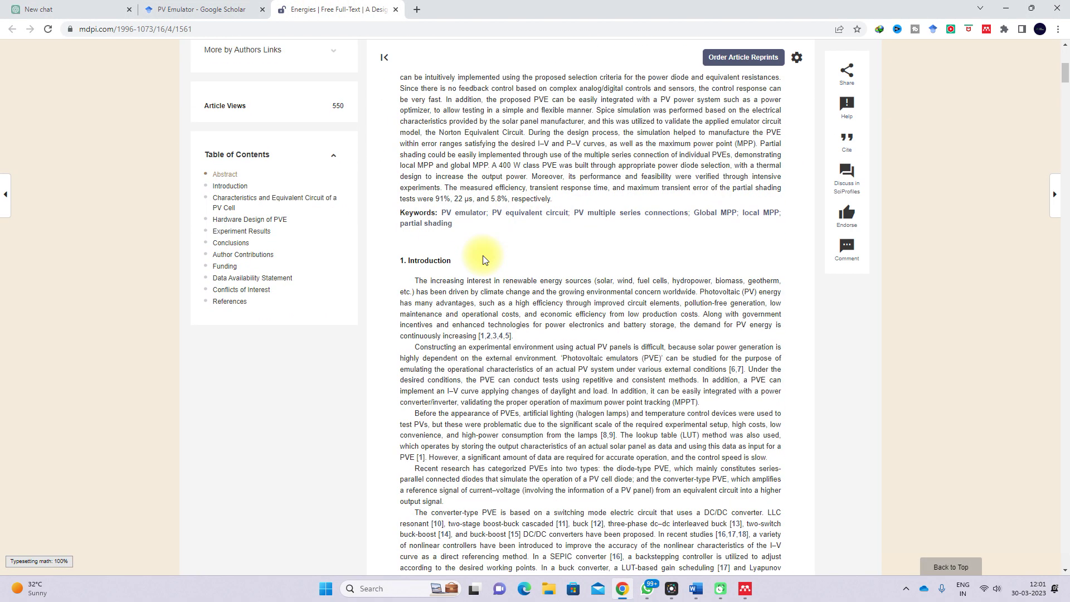
scroll(478, 256, "up", 3)
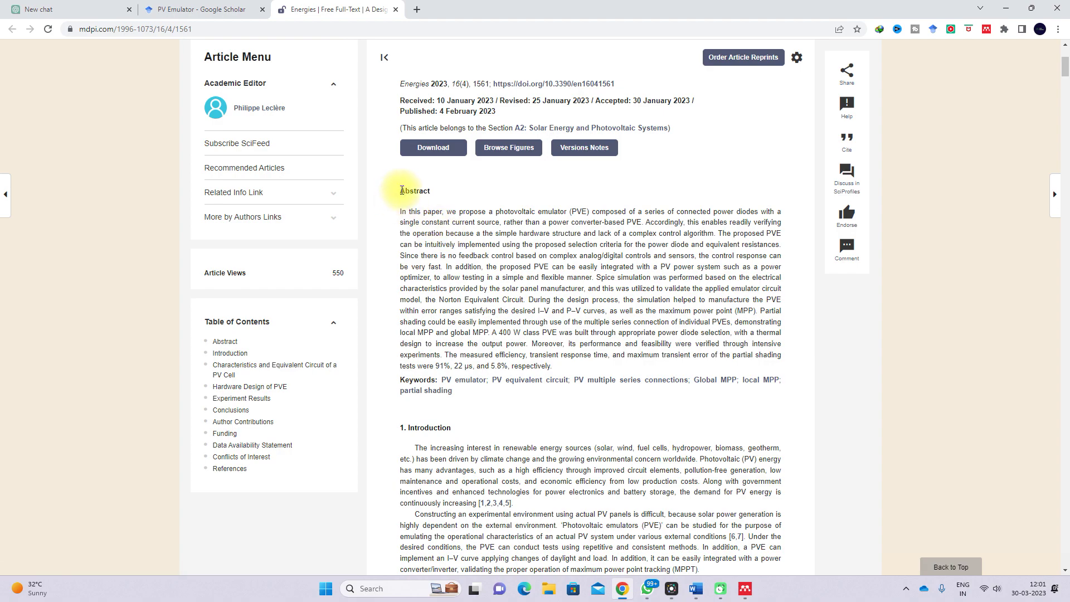
scroll(399, 195, "up", 2)
left_click_drag(398, 110, 453, 543)
left_click(462, 562)
scroll(462, 563, "down", 2)
scroll(478, 453, "down", 15)
left_click_drag(424, 426, 509, 385)
left_click(508, 384)
scroll(508, 384, "down", 20)
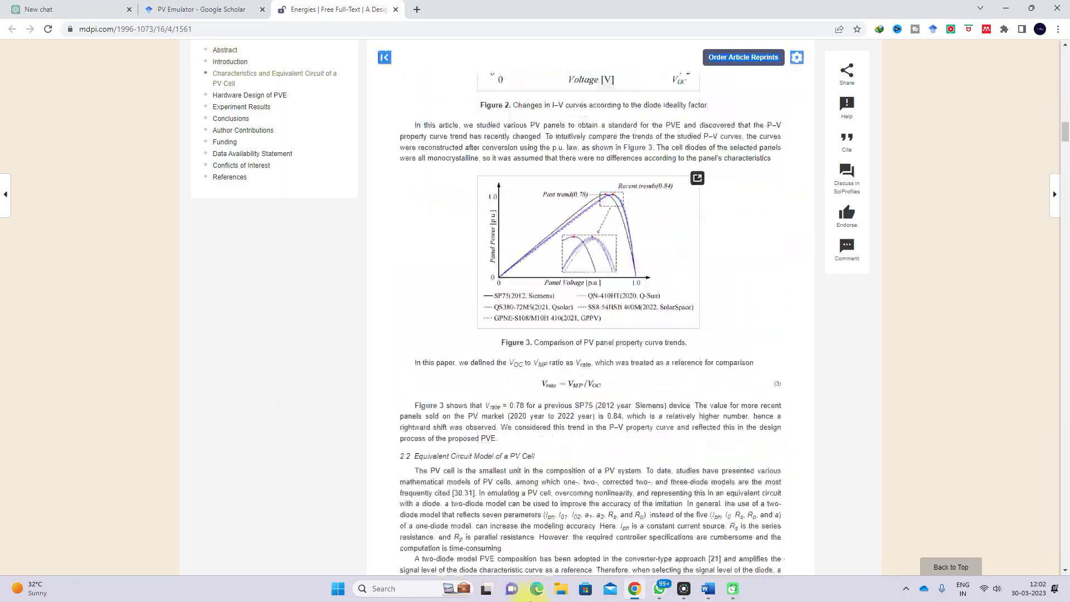
scroll(532, 390, "down", 20)
left_click_drag(423, 174, 501, 238)
left_click(501, 239)
scroll(501, 239, "up", 5)
scroll(485, 5, "up", 20)
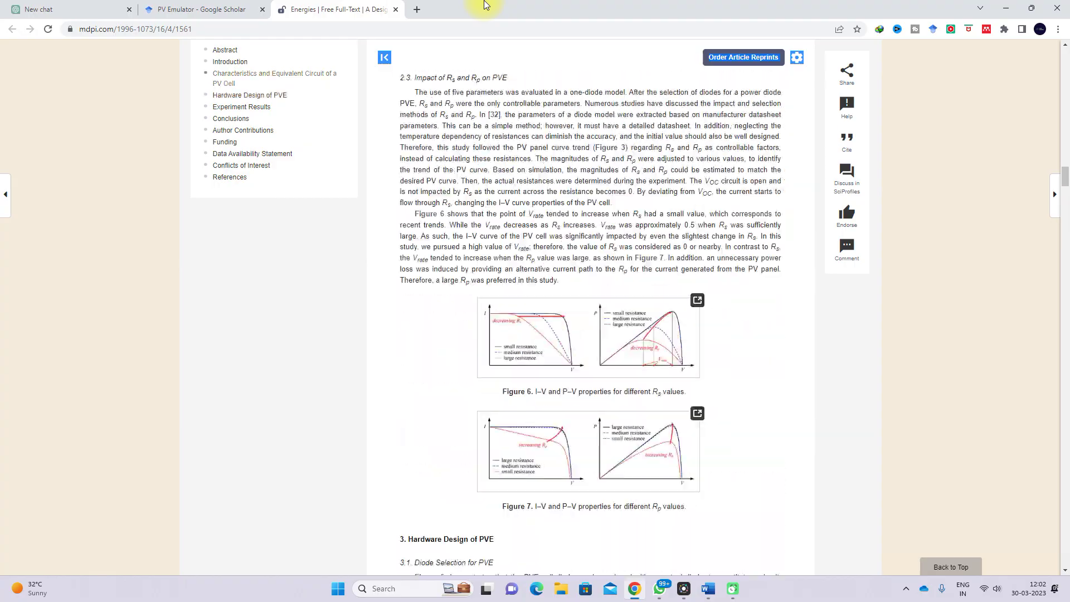
Copy the article's Introduction text and bring up the Word document of prompts
left_click_drag(485, 5, 535, 385)
scroll(536, 240, "up", 15)
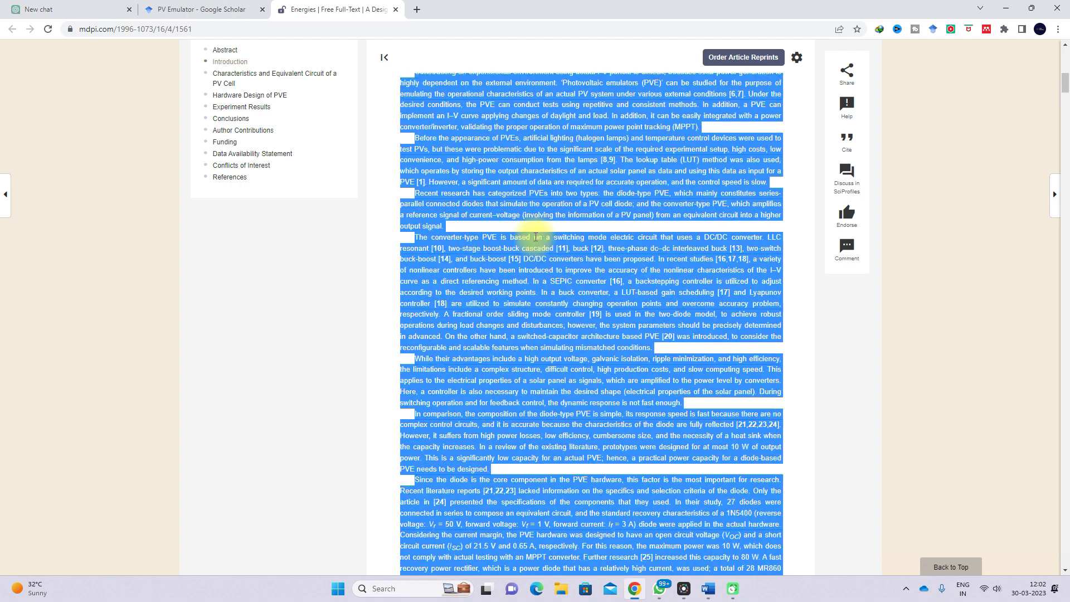
scroll(536, 238, "down", 5)
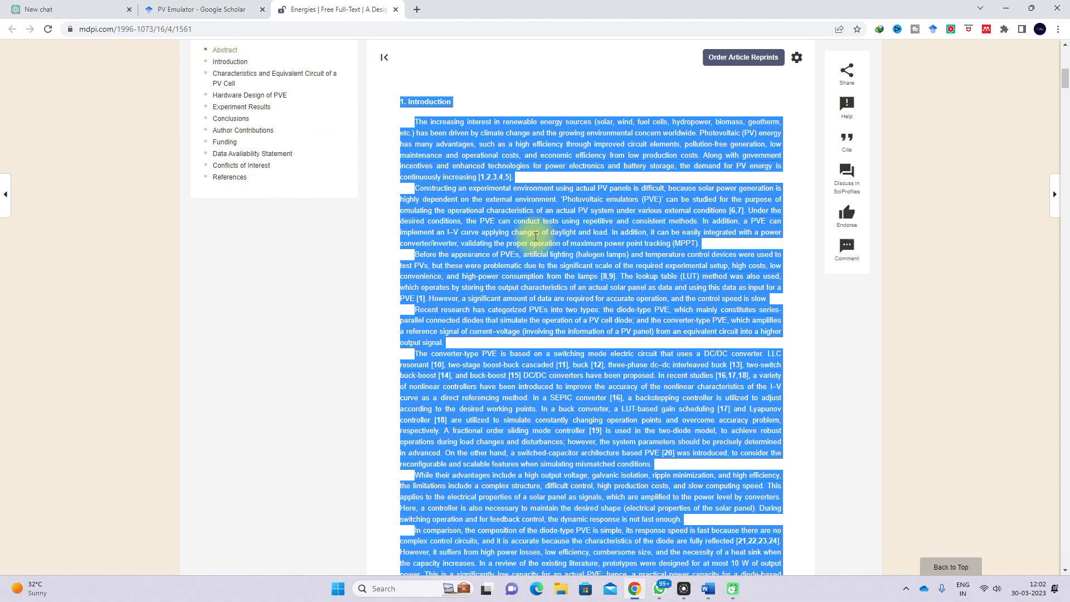
right_click(535, 240)
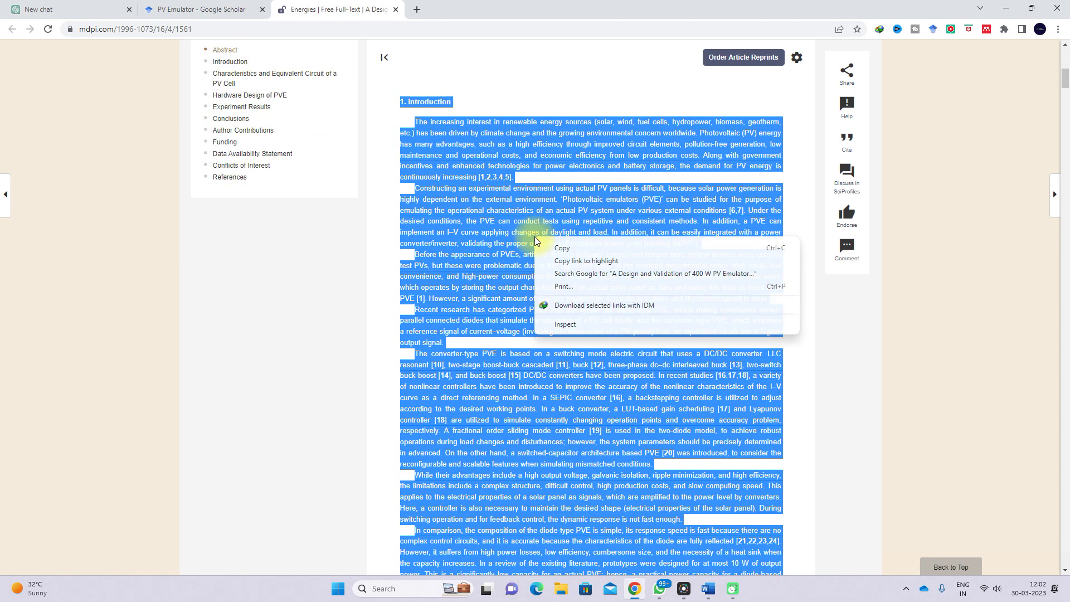
left_click(557, 248)
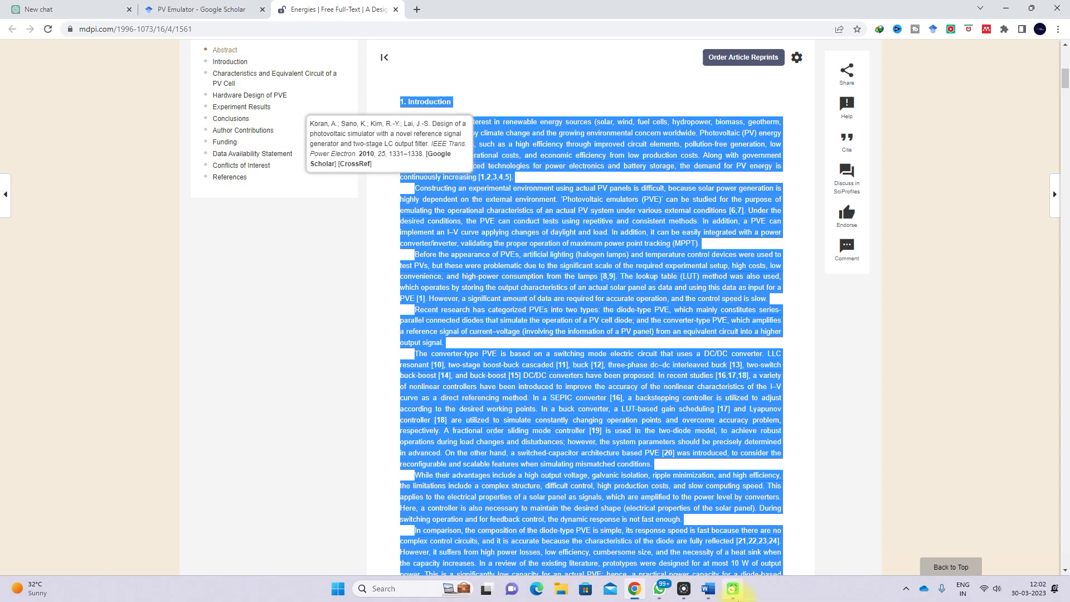
left_click(708, 588)
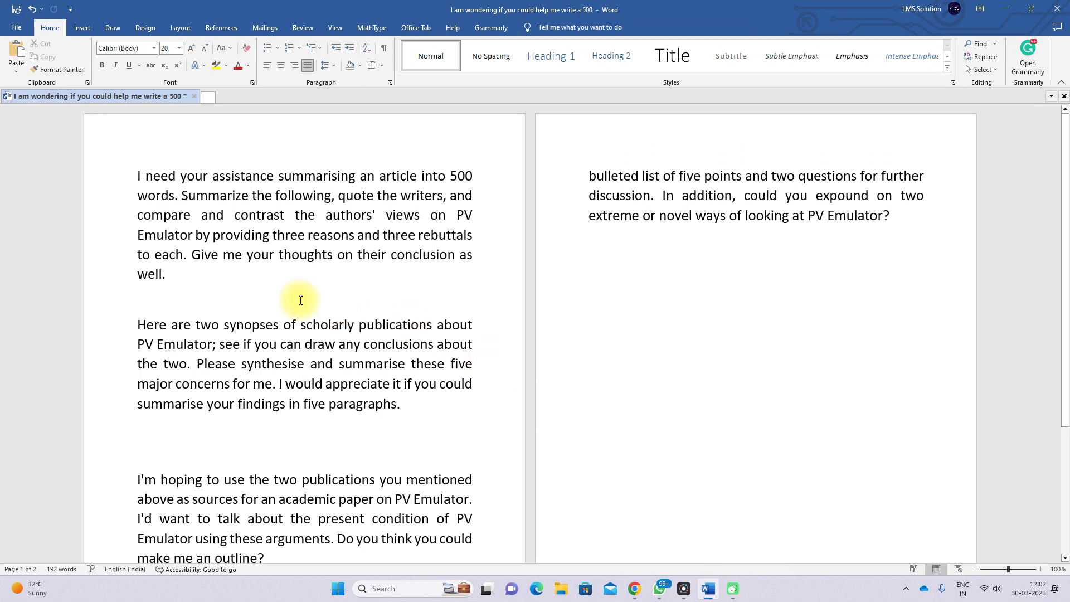
Copy the first Word prompt about summarising an article in 500 words and go to ChatGPT's new chat
scroll(276, 292, "down", 2)
scroll(273, 292, "down", 2)
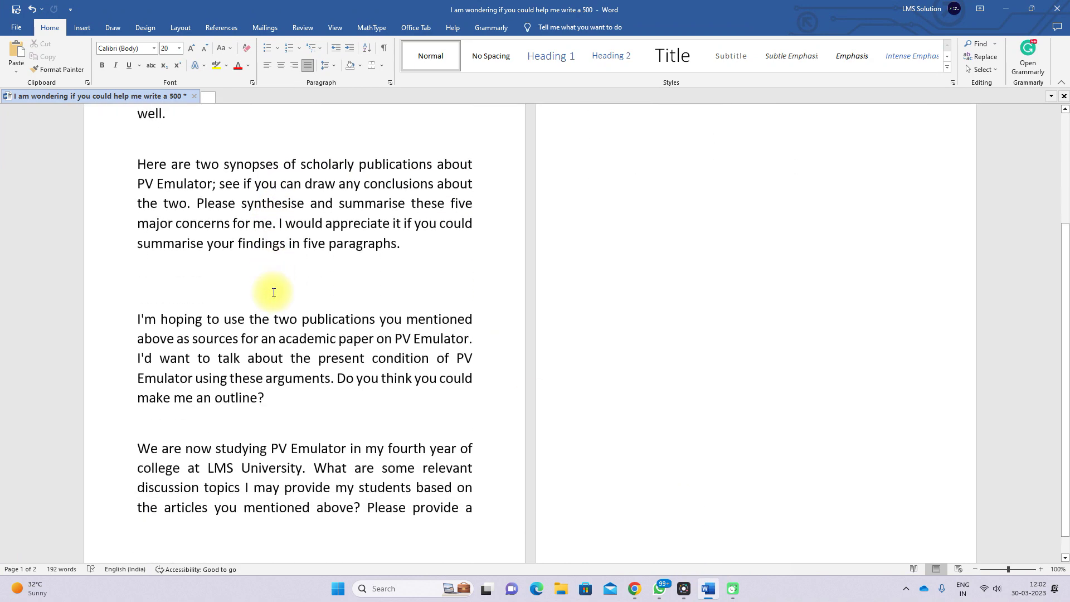
scroll(273, 293, "up", 4)
scroll(273, 292, "up", 1)
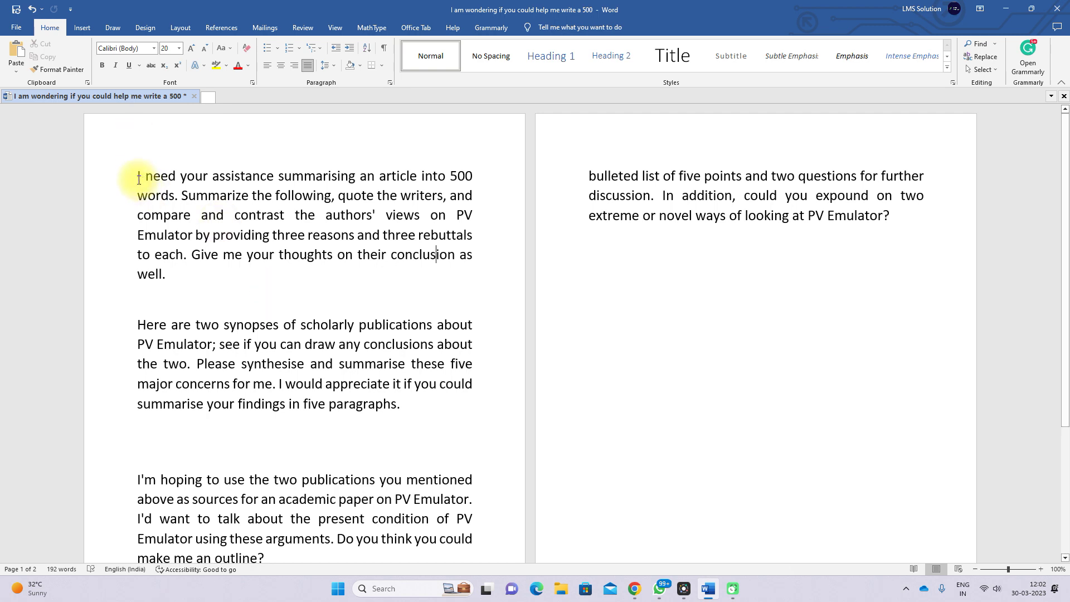
left_click_drag(138, 175, 179, 275)
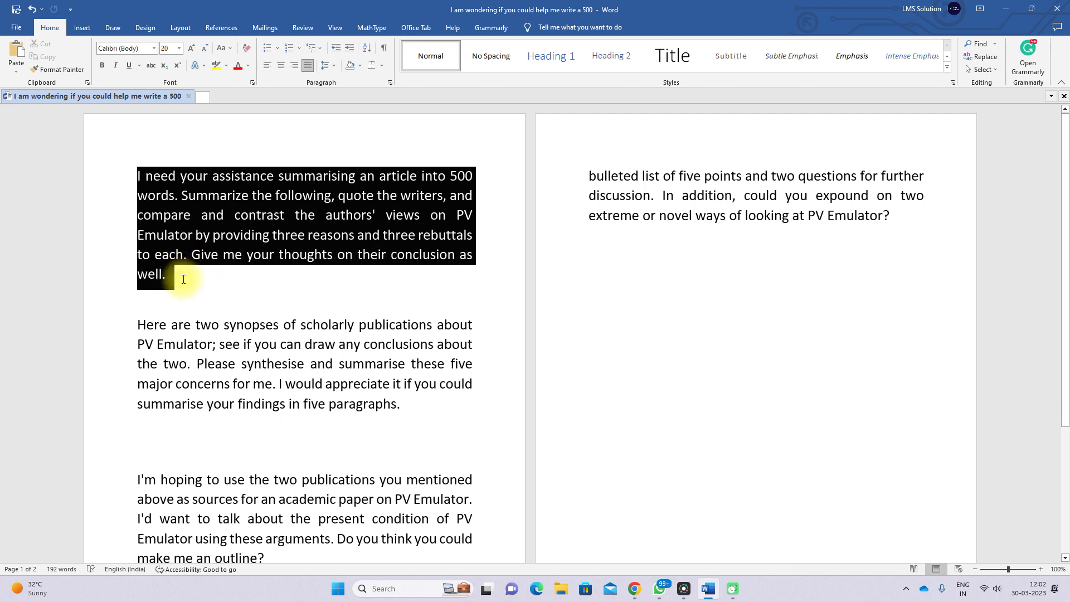
left_click(223, 311)
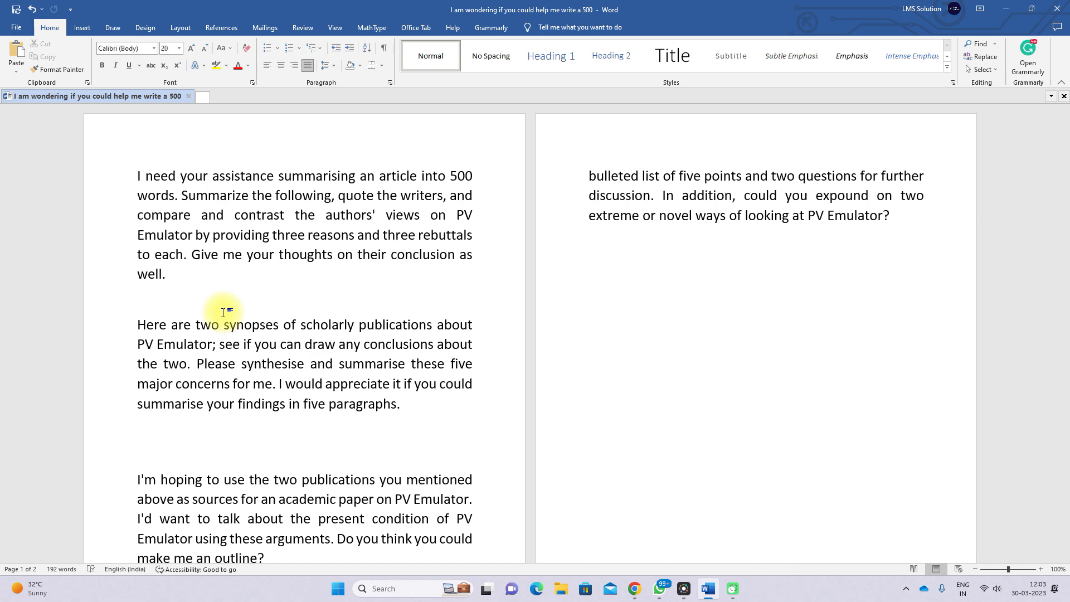
left_click_drag(138, 174, 175, 279)
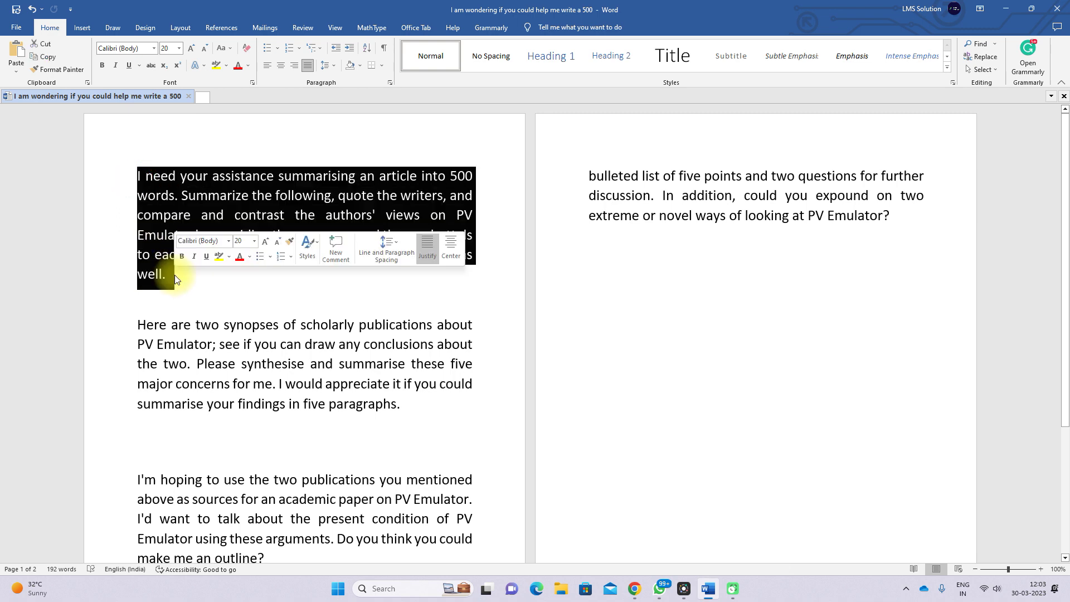
left_click(633, 584)
key("ctrl+a")
left_click(87, 9)
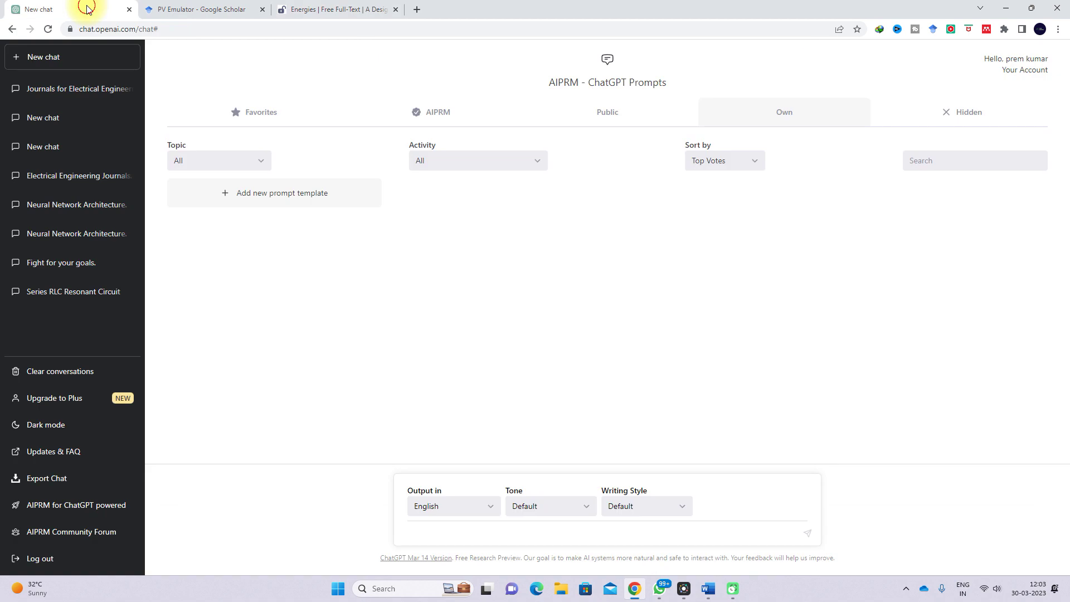
Send ChatGPT the 500-word summary prompt followed by the copied 400 W PV emulator article text
left_click(443, 531)
key("ctrl+v")
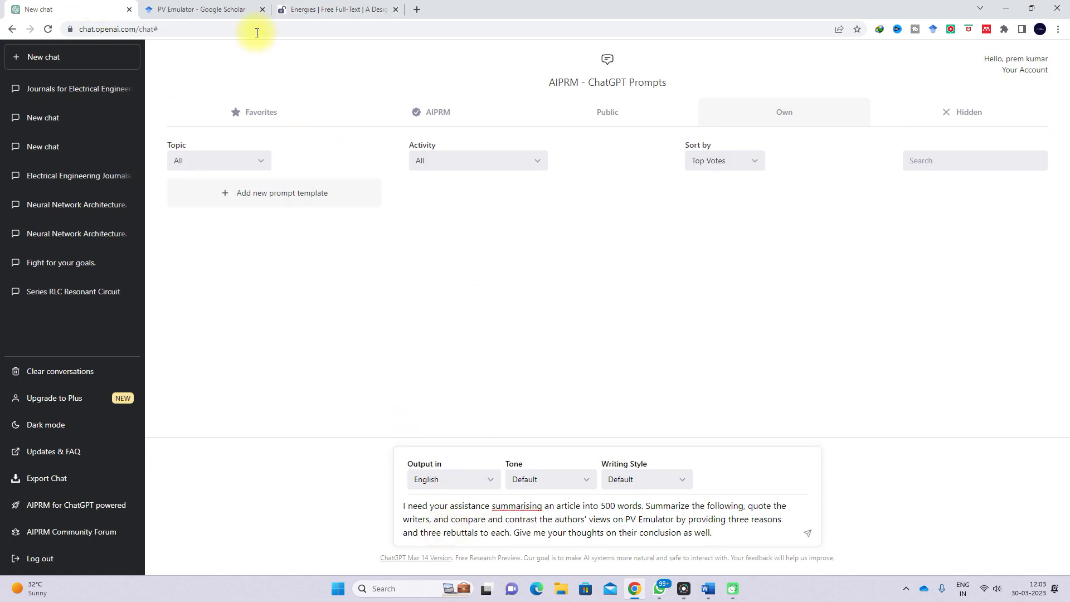
left_click(305, 10)
scroll(509, 232, "down", 3)
scroll(509, 232, "up", 2)
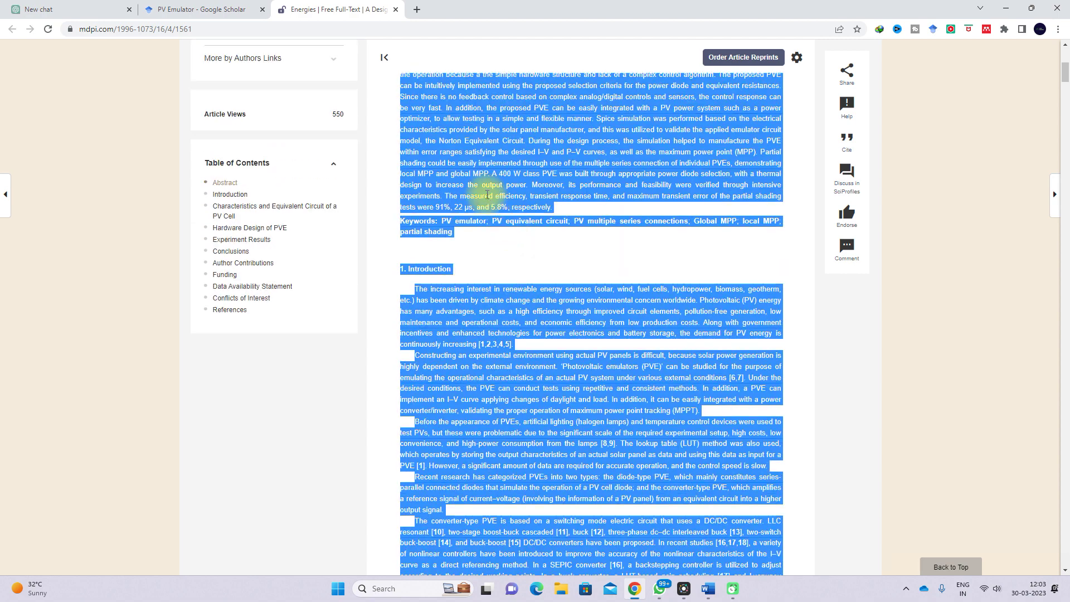
right_click(476, 173)
left_click(503, 183)
scroll(504, 184, "up", 7)
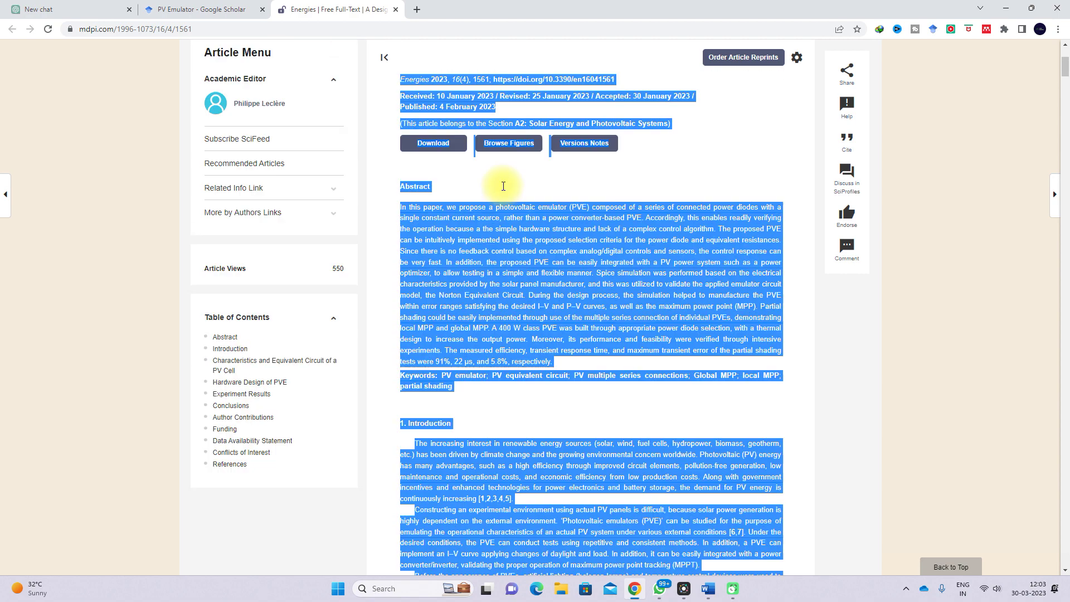
left_click(45, 10)
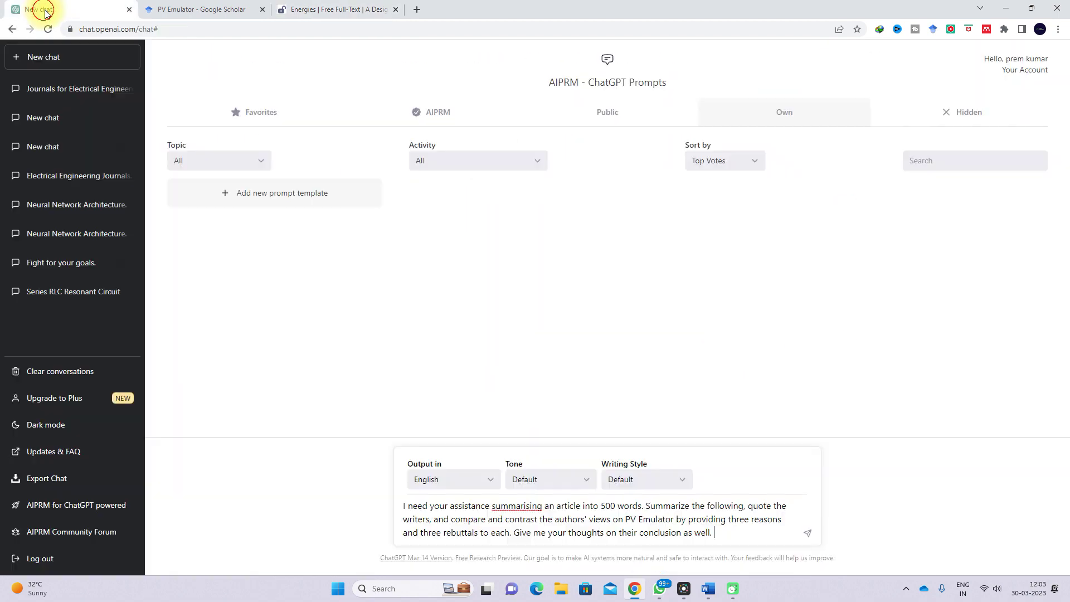
key("ctrl+v")
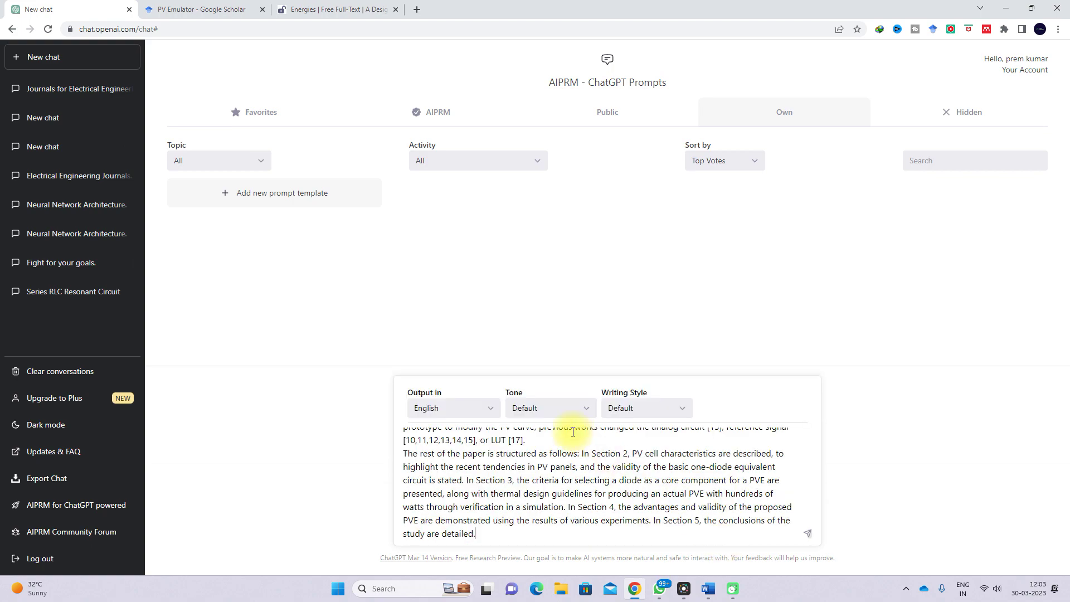
key("Return")
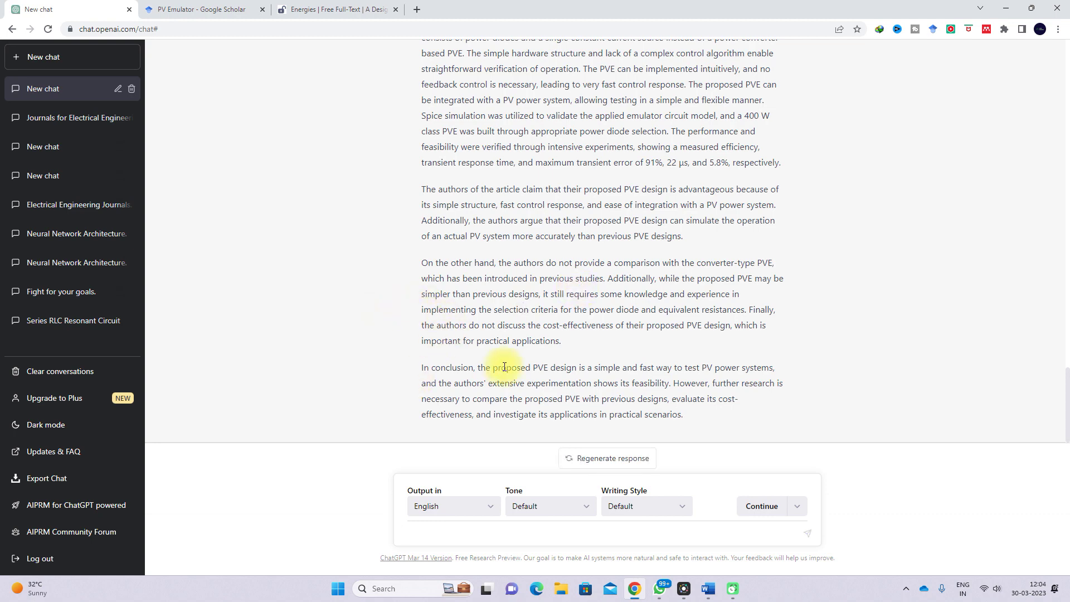
Scroll up to the start of ChatGPT's finished critical summary of the article
scroll(580, 389, "up", 3)
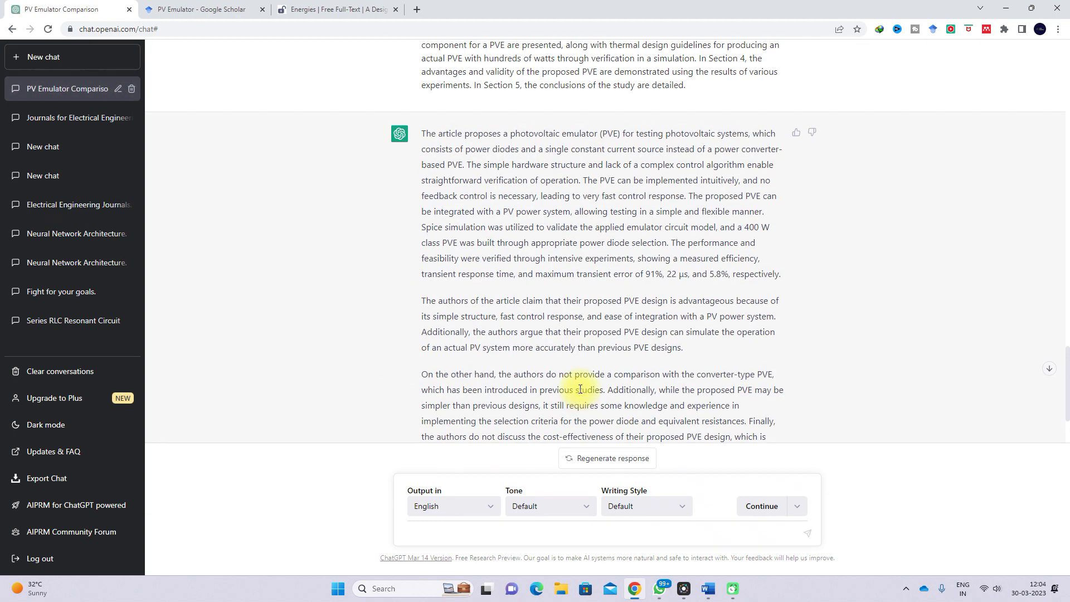
Open the Z-source high gain converter reliability paper from the Scholar results in a new tab
left_click(209, 10)
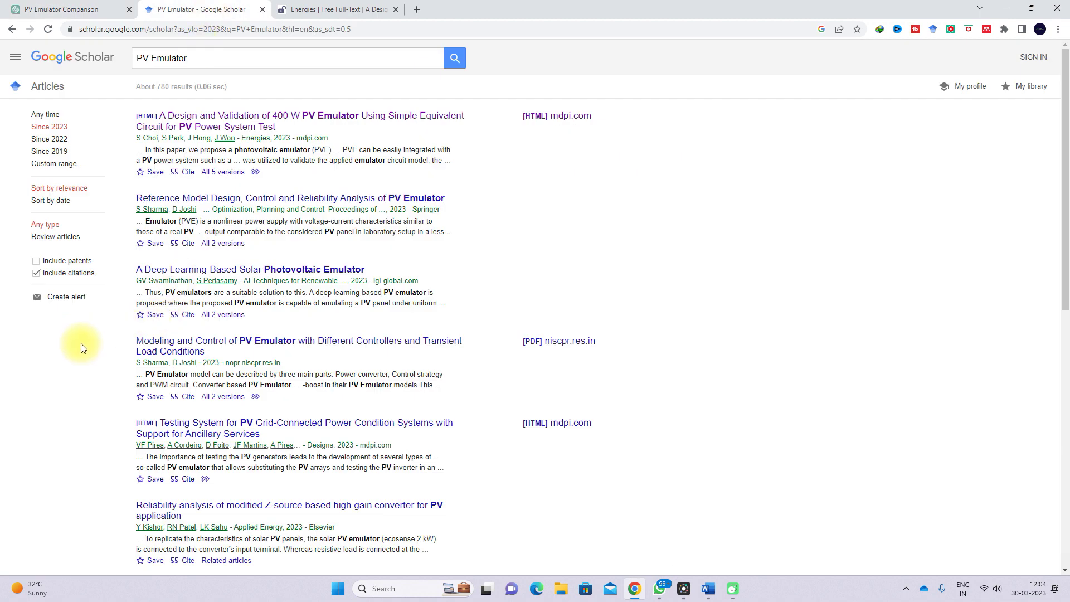
scroll(81, 345, "down", 2)
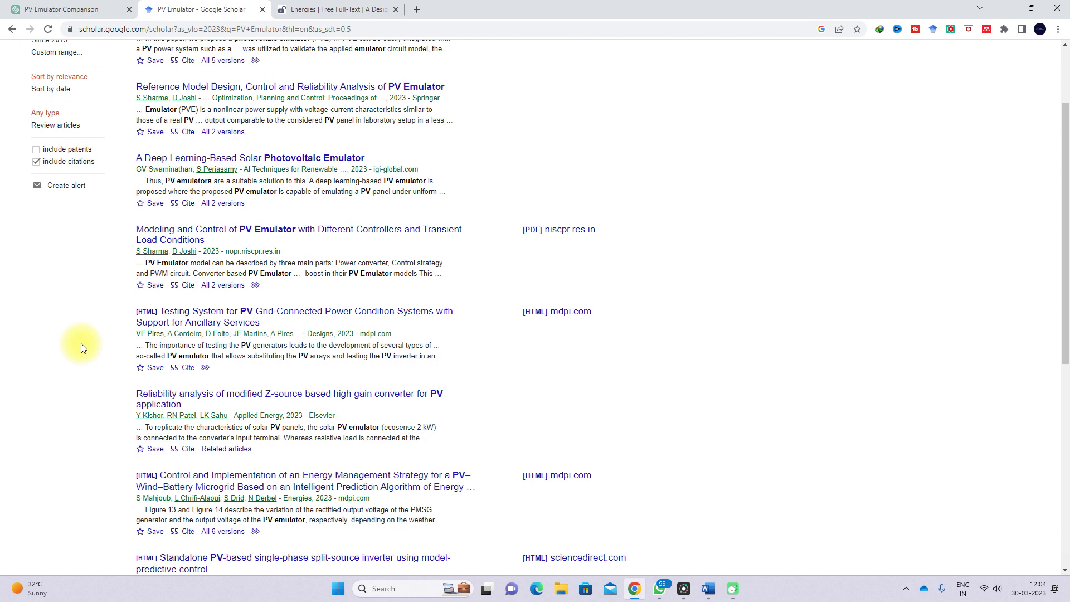
right_click(236, 395)
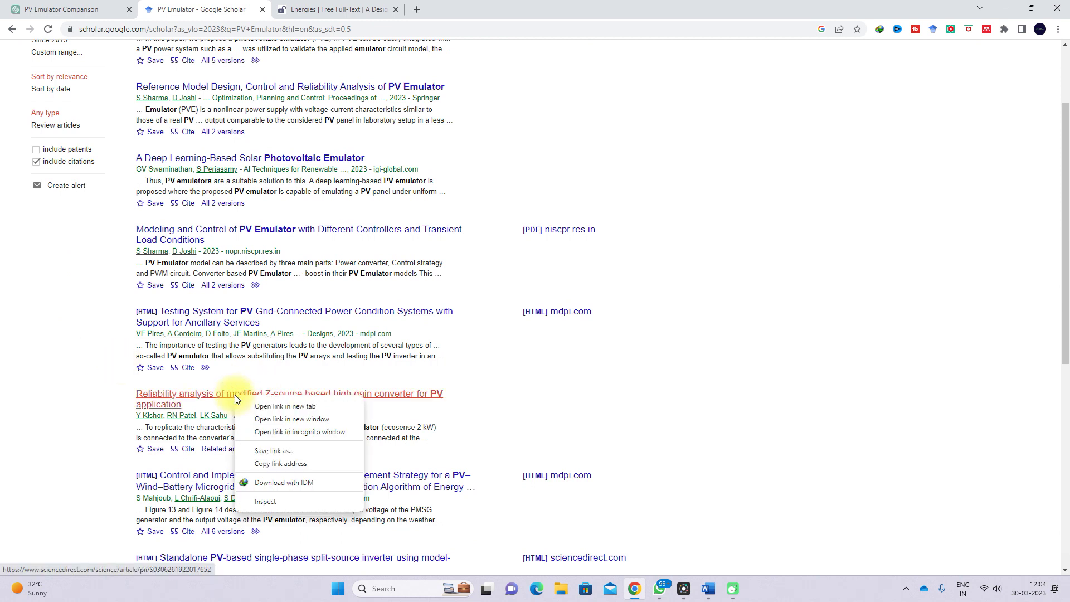
left_click(266, 406)
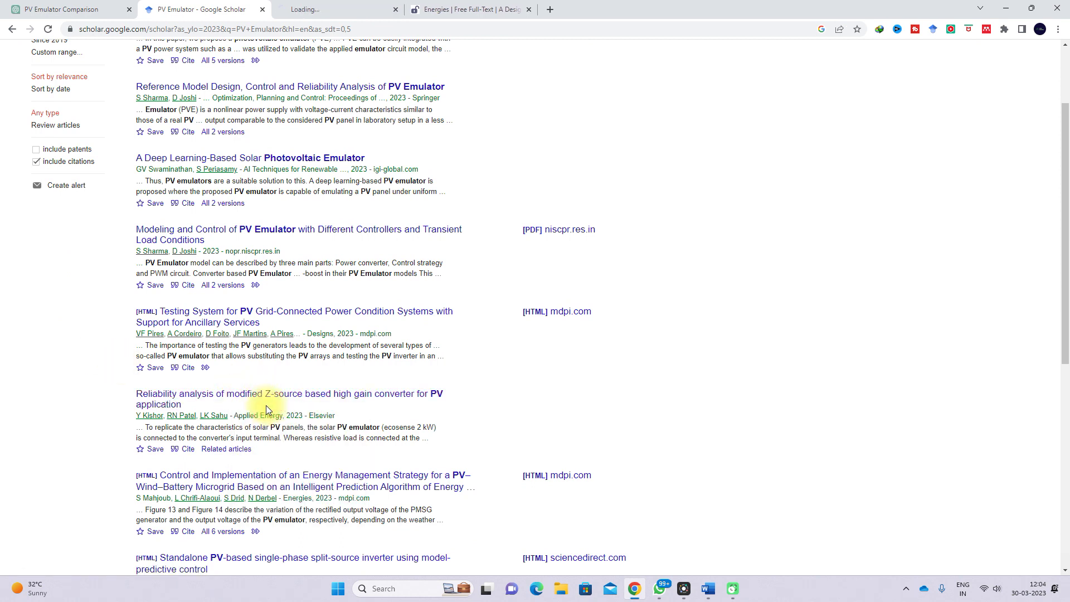
left_click(343, 10)
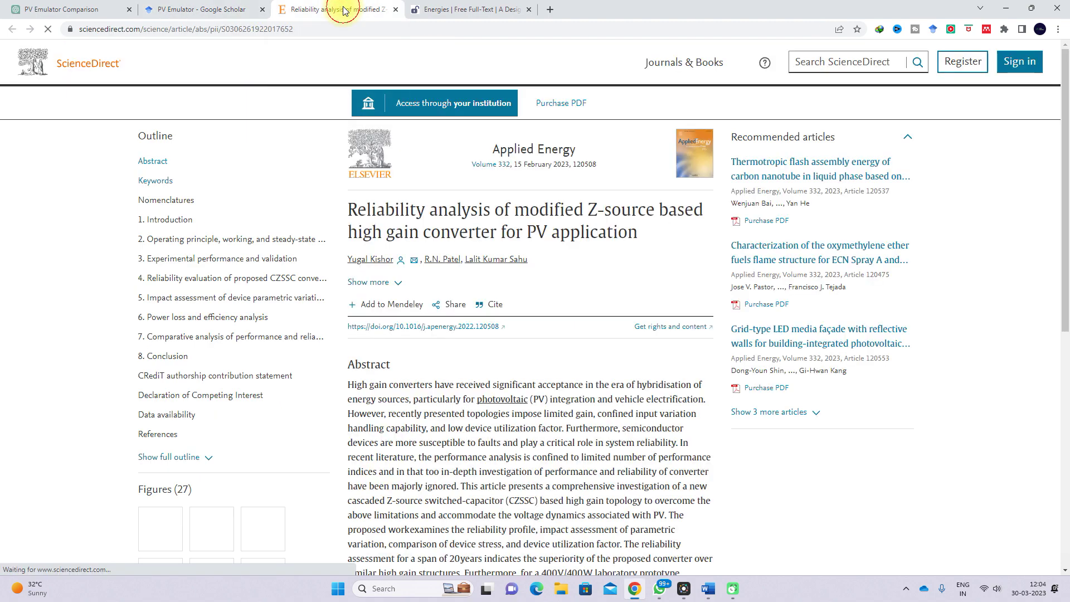
Select the Z-source article's title and abstract, then return to the Google Scholar results
left_click_drag(345, 210, 442, 159)
scroll(510, 139, "up", 4)
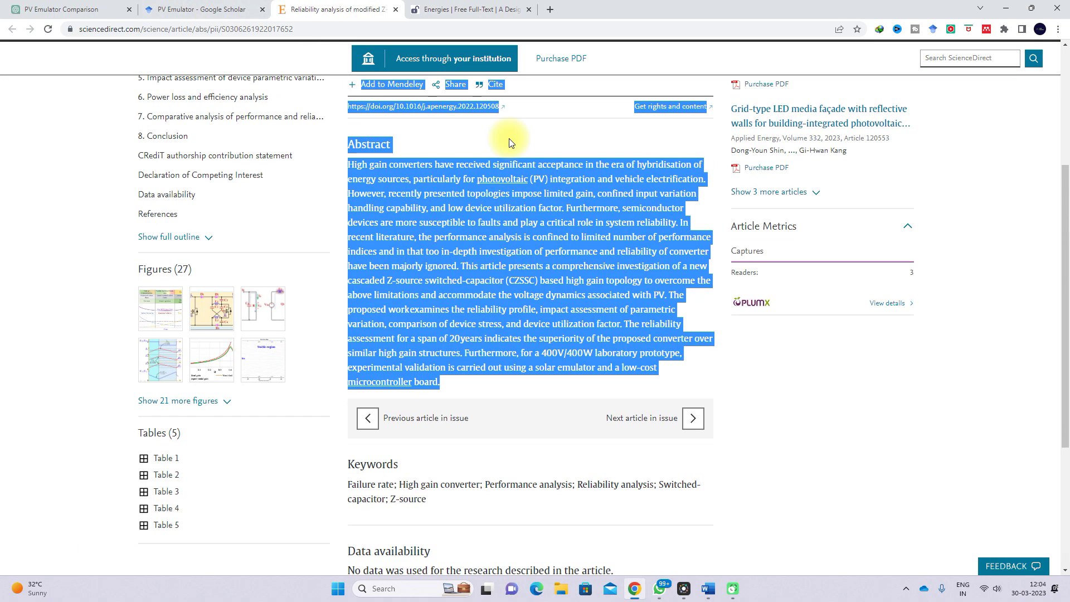
left_click(243, 5)
scroll(156, 333, "down", 5)
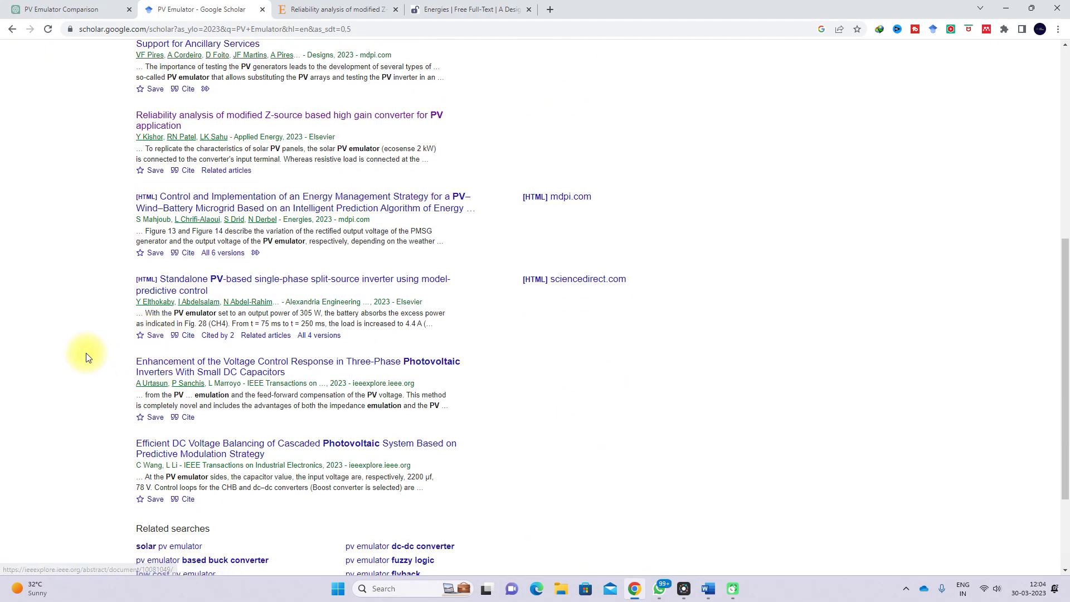
Browse the second page of PV Emulator results without opening any paper
scroll(84, 353, "down", 3)
left_click(397, 524)
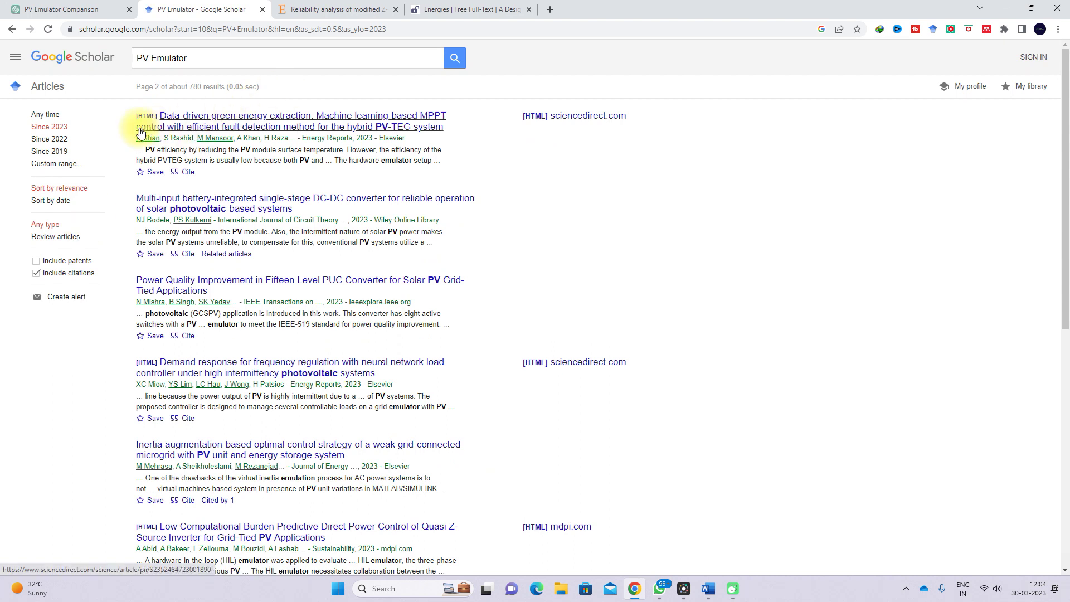
right_click(237, 375)
left_click(78, 372)
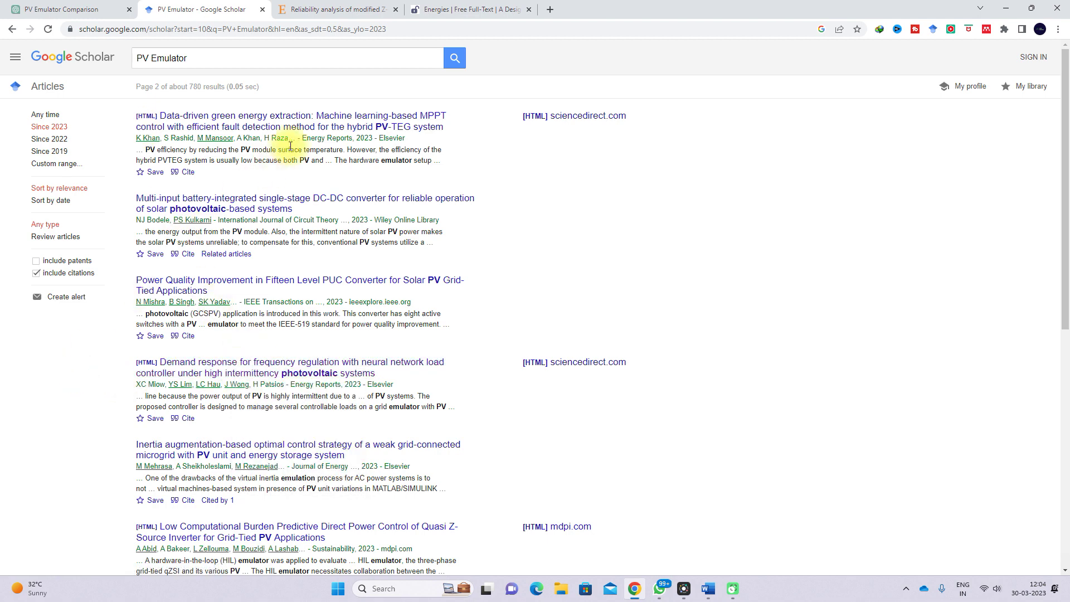
scroll(437, 430, "down", 5)
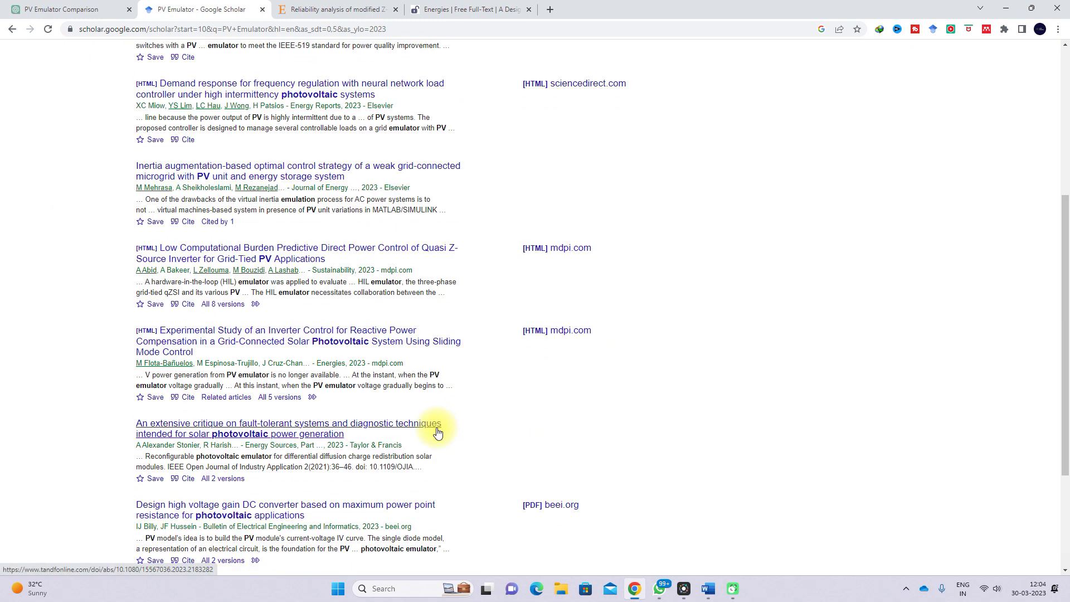
scroll(437, 433, "up", 5)
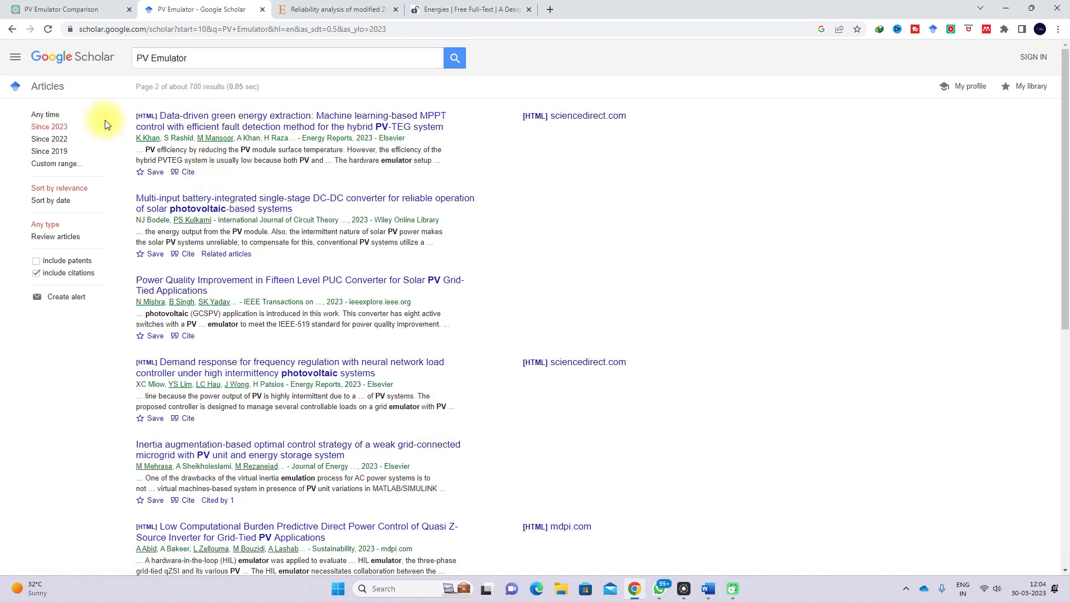
Filter results to since 2022 and open the SMPS-converter PV emulator paper in a new tab
left_click(56, 141)
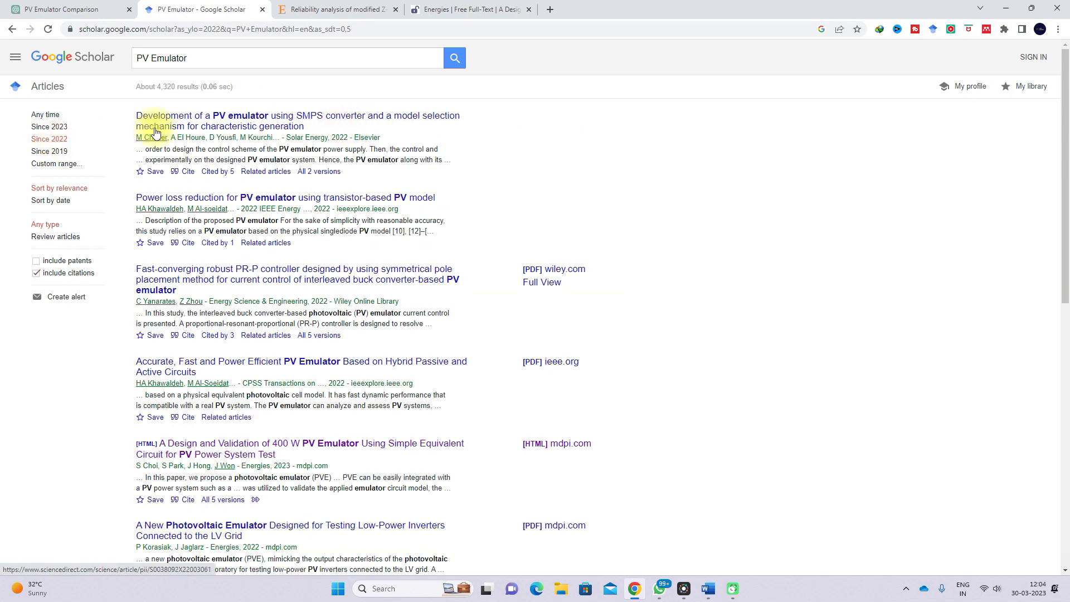
right_click(230, 123)
left_click(248, 130)
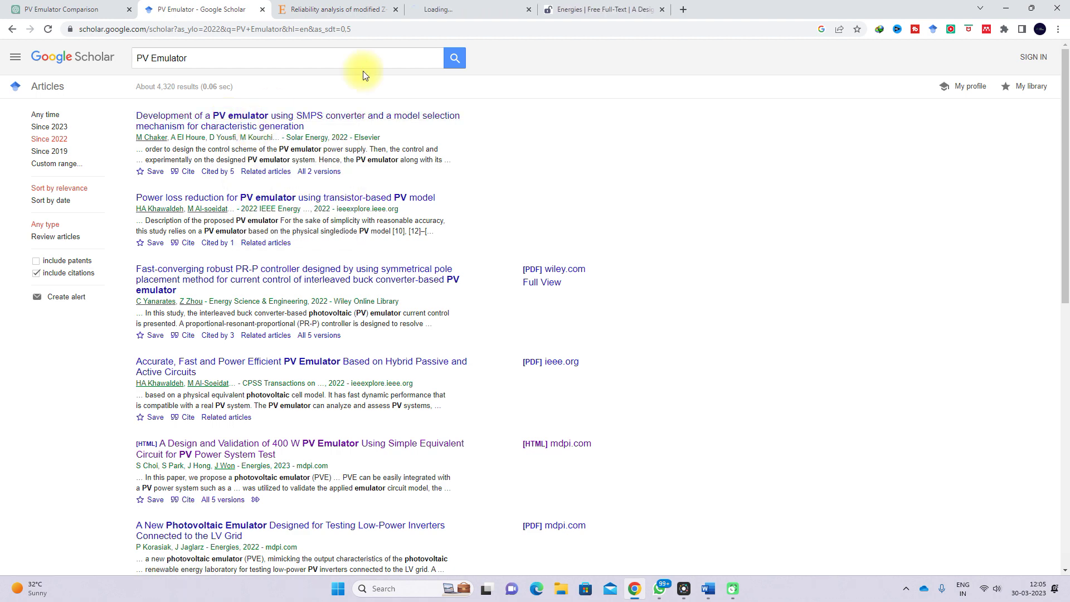
Select the SMPS PV emulator article text from title through Conclusion and return to ChatGPT
left_click(458, 8)
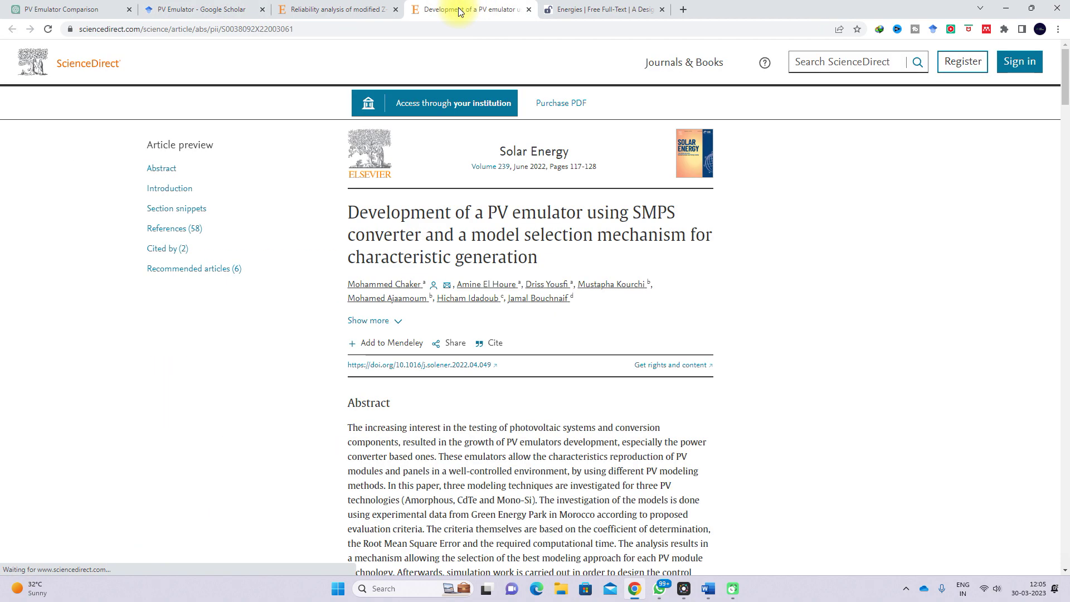
left_click_drag(349, 211, 569, 506)
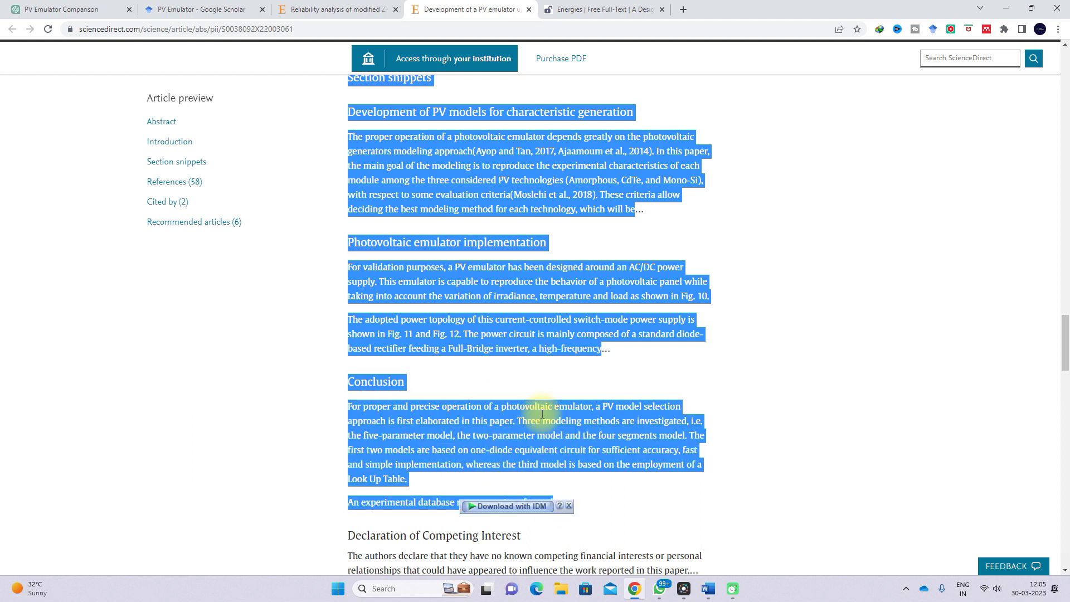
left_click(81, 6)
Paste the SMPS article text into a new ChatGPT message and copy the summarising prompt from Word
left_click(466, 523)
type("Conclusion For proper and precise operation of a photovoltaic emulator, a PV model selection approach is first elaborated in this paper. Three modeling methods are investigated, i.e. the five-parameter model, the two-parameter model and the four segments model. The first two models are based on one-diode equivalent circuit for sufficient accuracy, fast and simple implementation, whereas the third model is based on the employment of a Look Up Table.  An experimental database representative of actual")
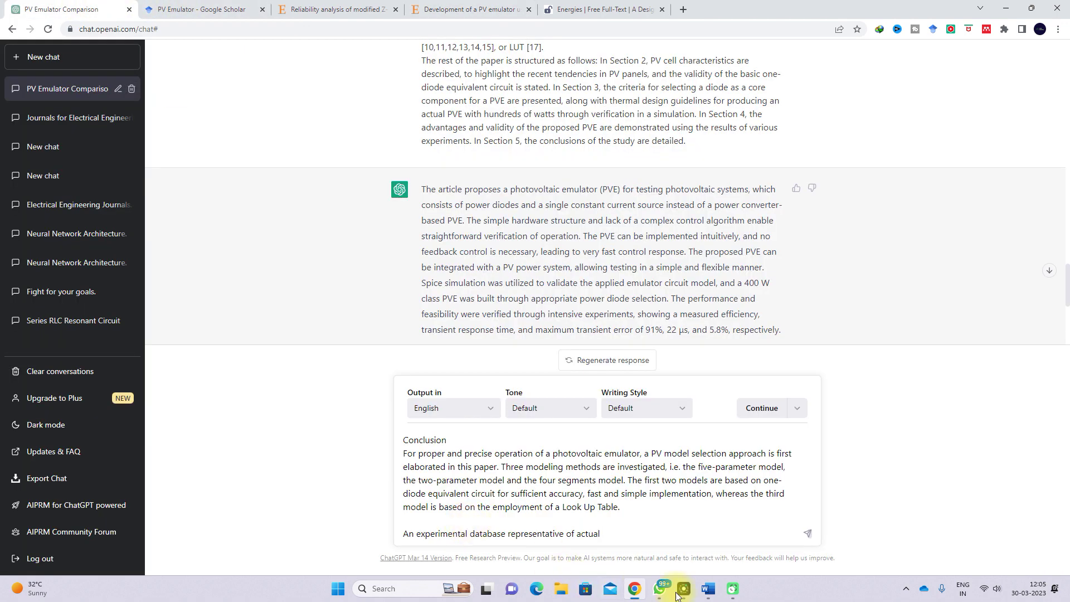
left_click(708, 589)
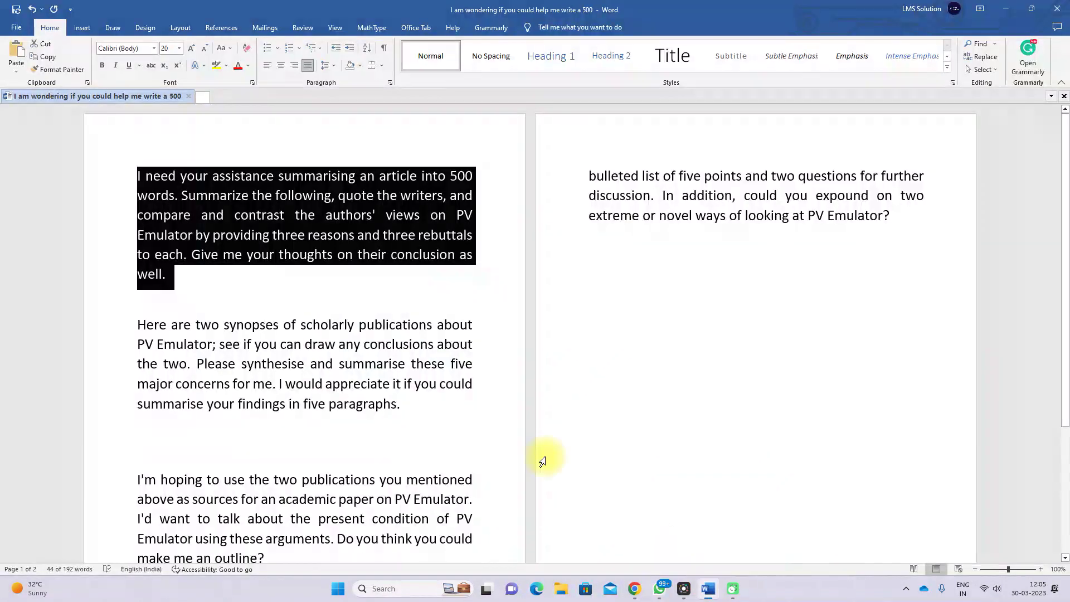
right_click(301, 209)
left_click(334, 250)
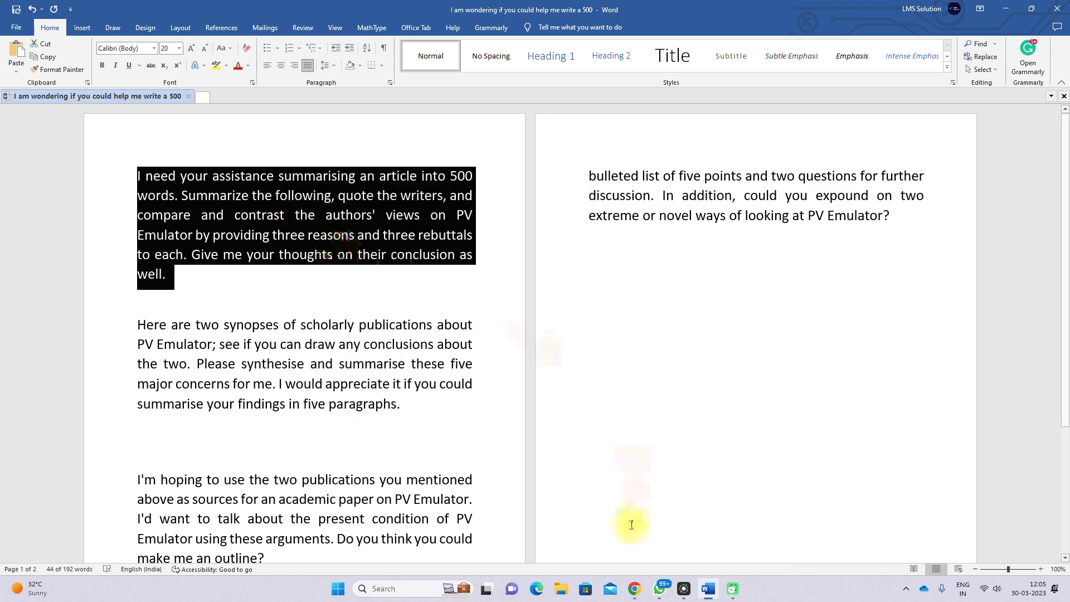
Insert the summarising prompt before the article text and send the combined message
left_click(635, 588)
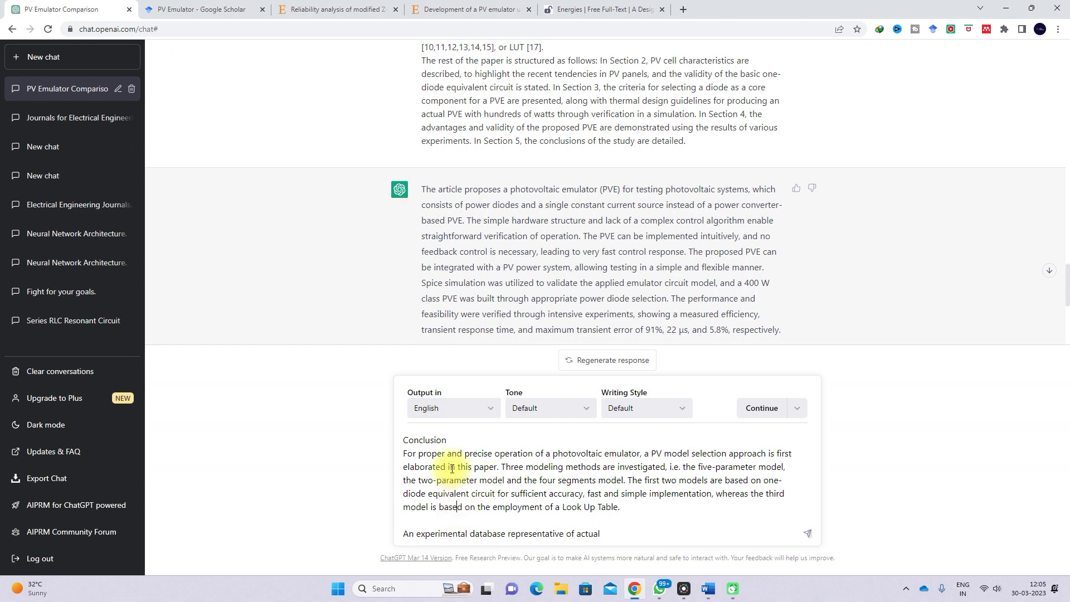
scroll(452, 468, "up", 20)
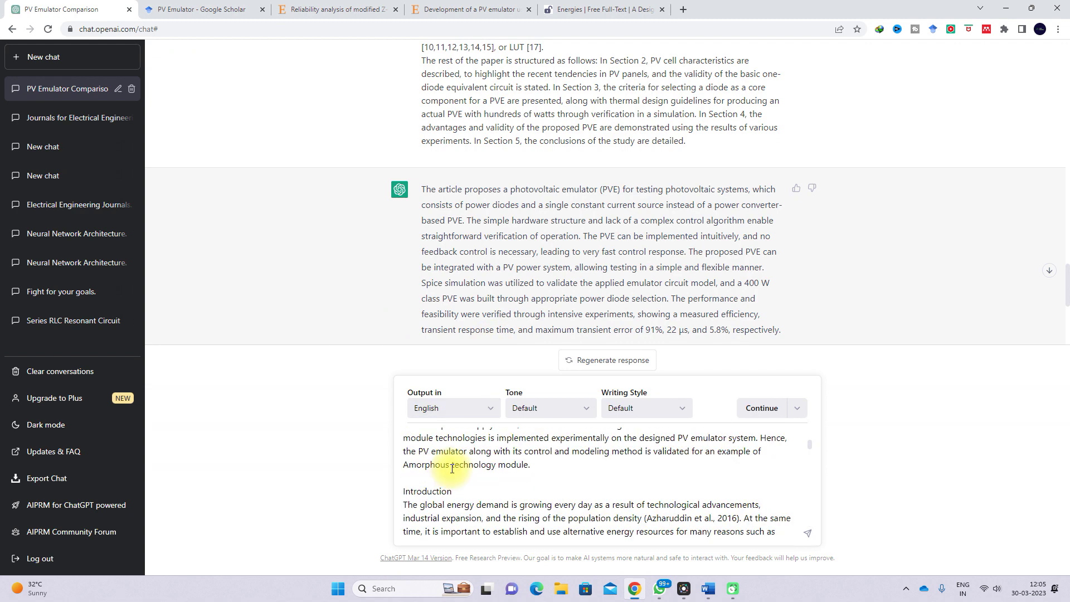
scroll(451, 468, "up", 10)
left_click(404, 435)
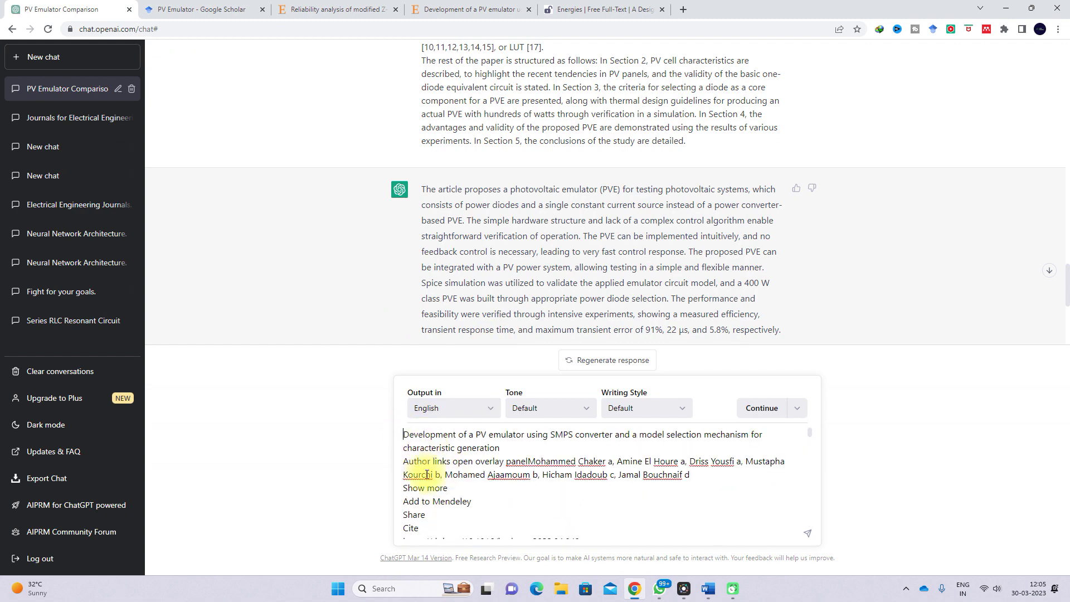
type("I need your assistance summarising an article into 500 words. Summarize the following, quote the writers, and compare and contrast the authors' views on PV Emulator by providing three reasons and three rebuttals to each. Give me your thoughts on their conclusion as well.")
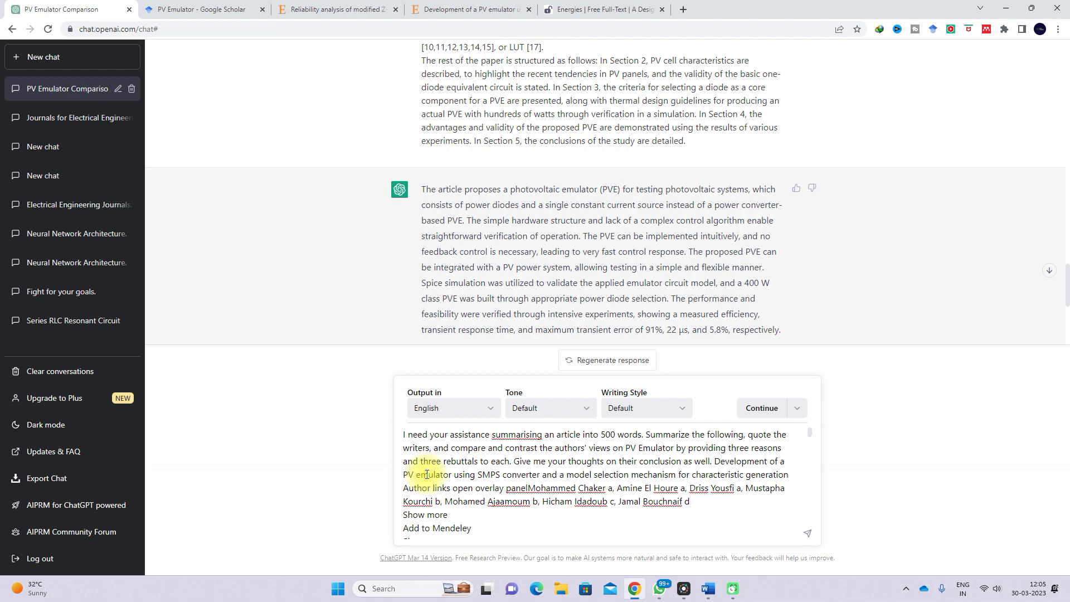
key("Return")
scroll(579, 279, "down", 8)
scroll(578, 278, "down", 15)
scroll(578, 279, "down", 15)
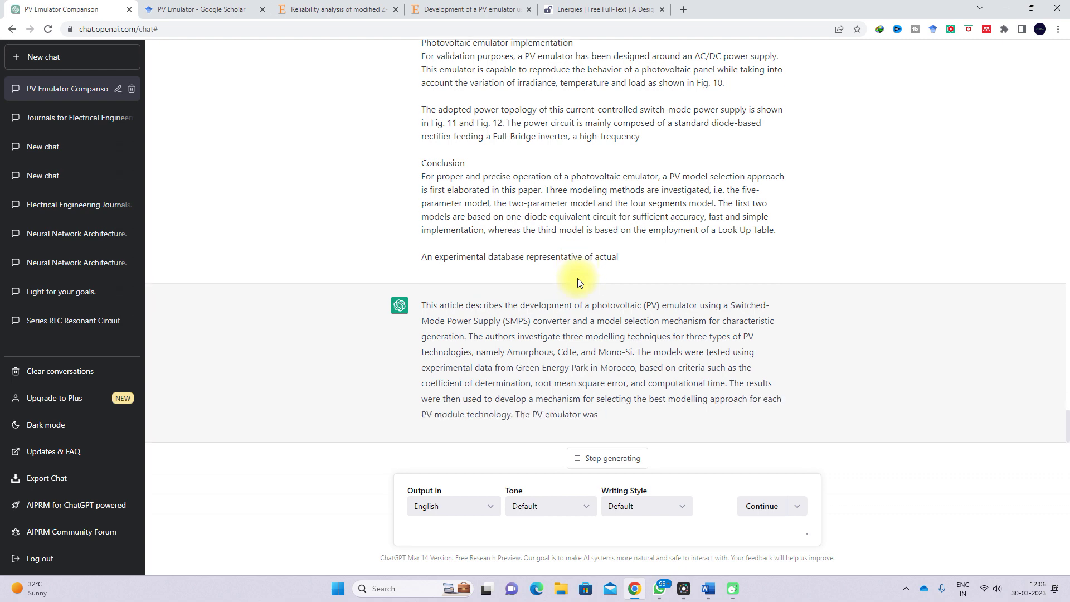
Copy the Word paragraph 'Here are two synopses…' that asks to synthesise the two publication synopses
left_click(708, 589)
left_click(306, 275)
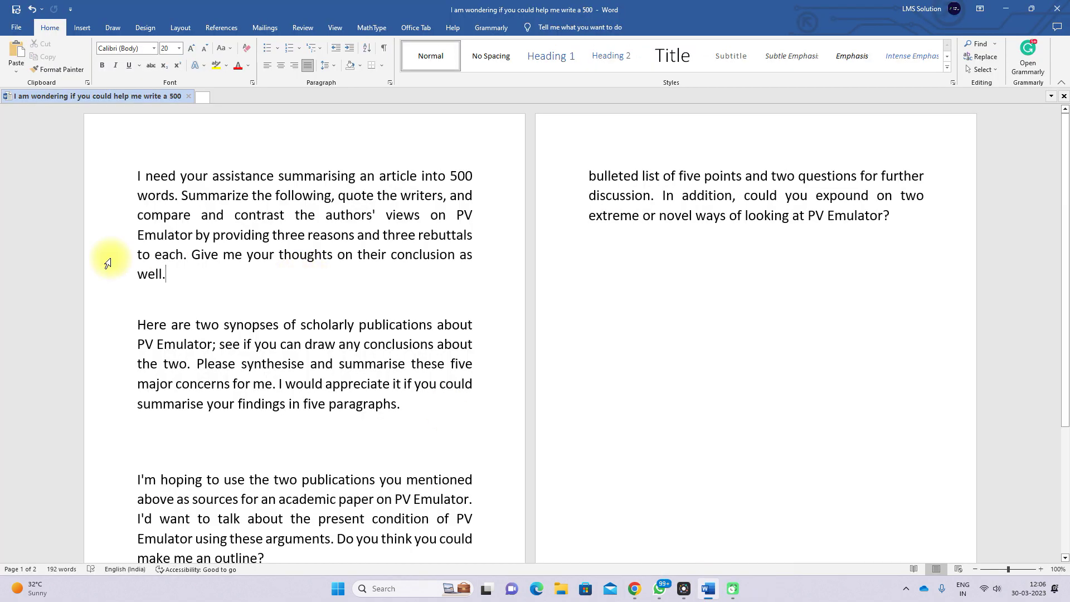
scroll(287, 229, "down", 3)
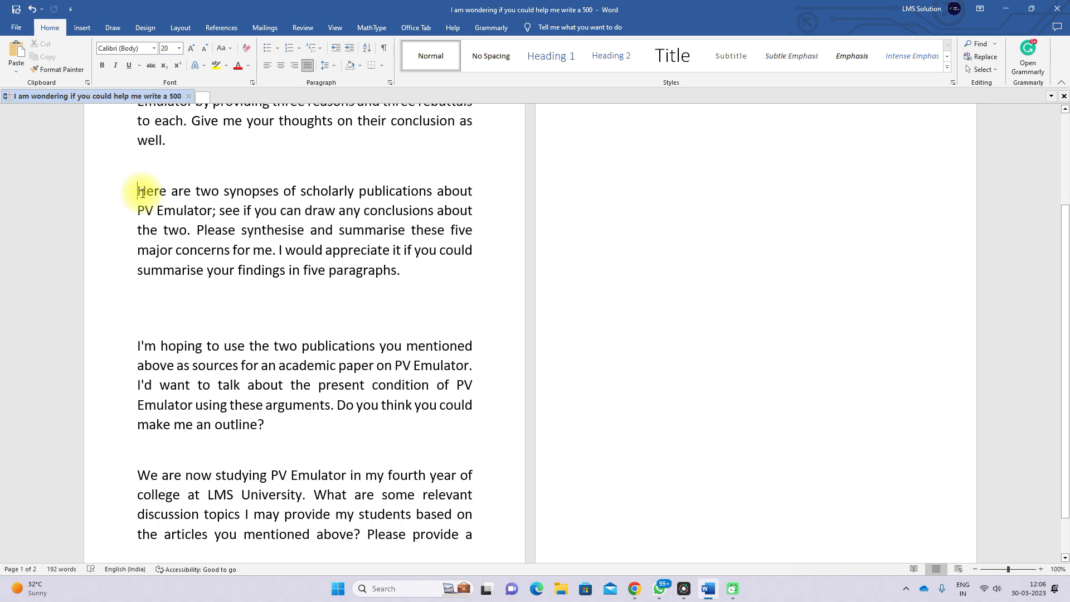
left_click(142, 193)
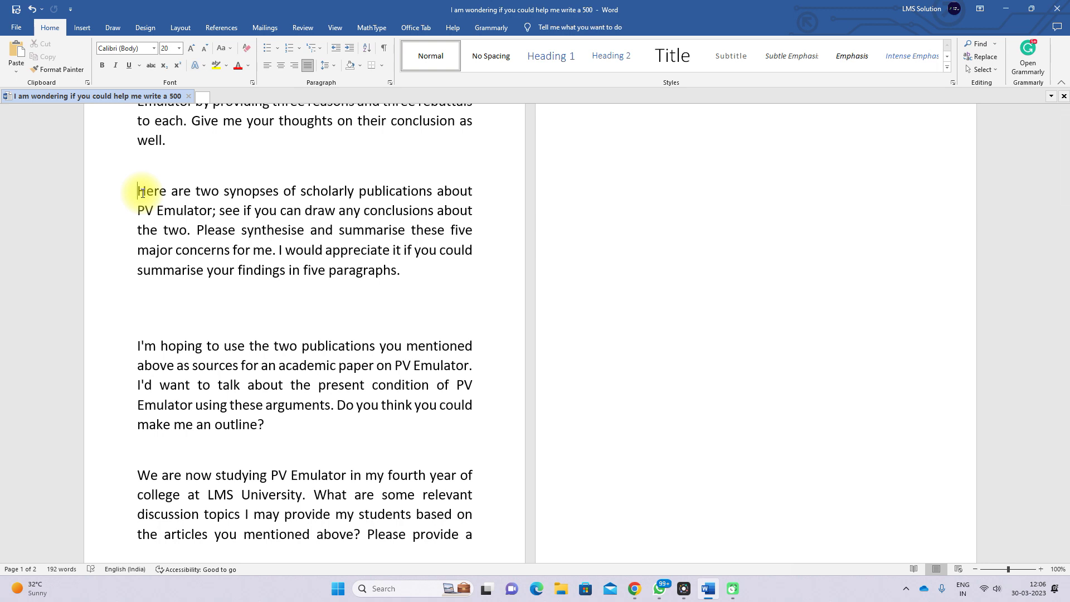
left_click_drag(135, 187, 375, 280)
left_click(358, 303)
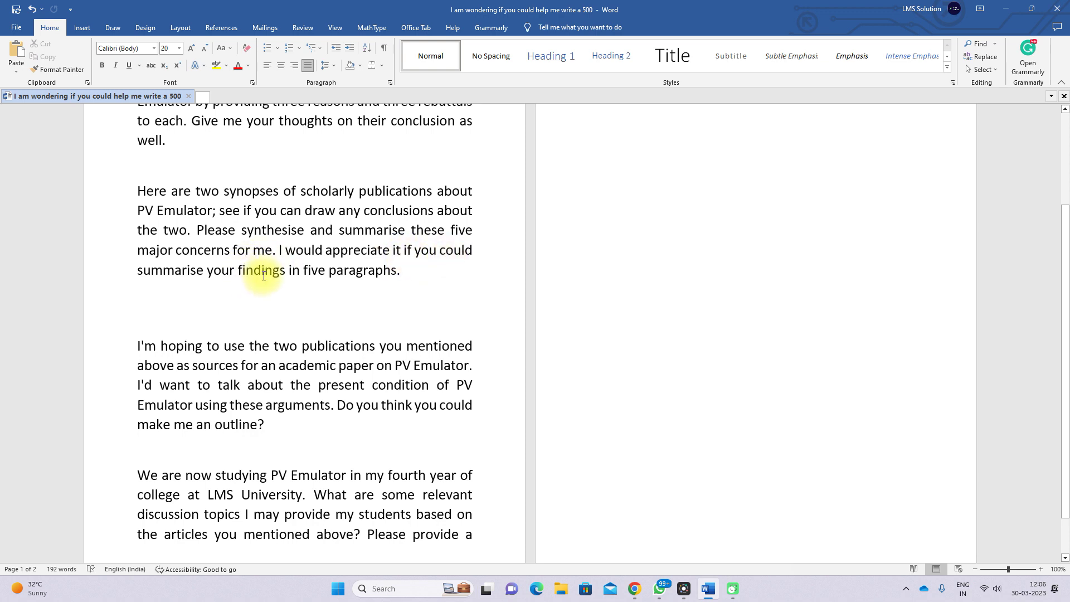
left_click_drag(137, 190, 404, 286)
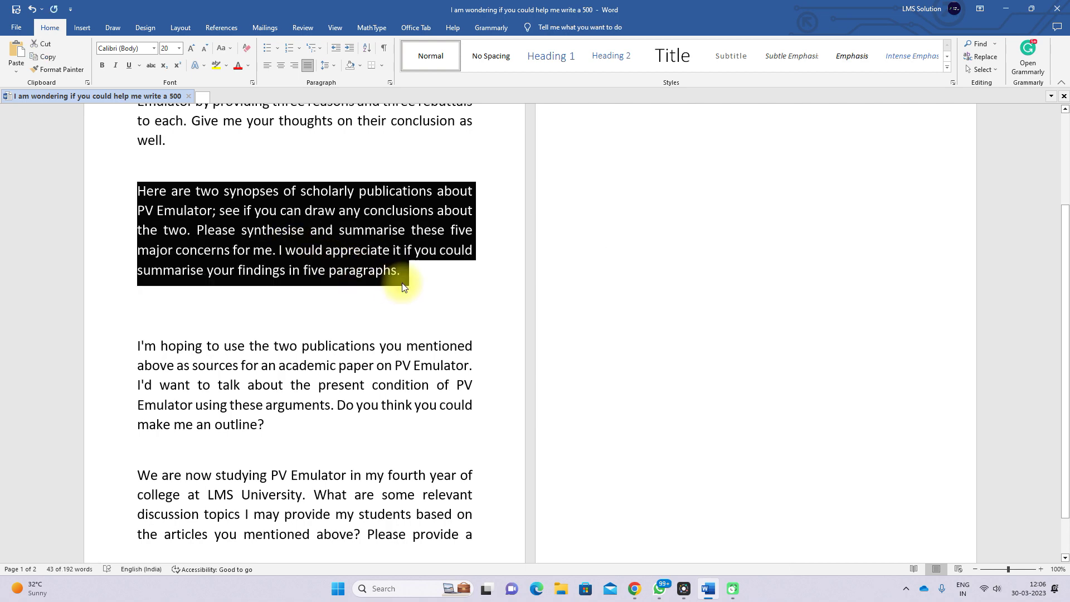
left_click(635, 588)
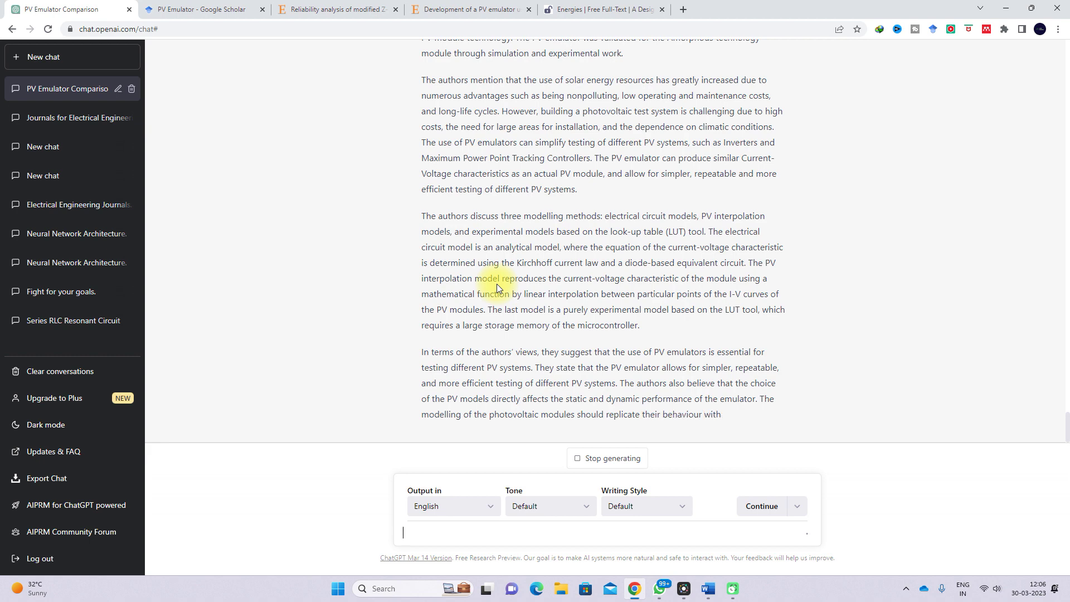
Follow the article summary through reasons for and rebuttals to the authors' views, then ask ChatGPT to continue
scroll(496, 283, "up", 2)
scroll(497, 284, "up", 1)
scroll(498, 284, "down", 4)
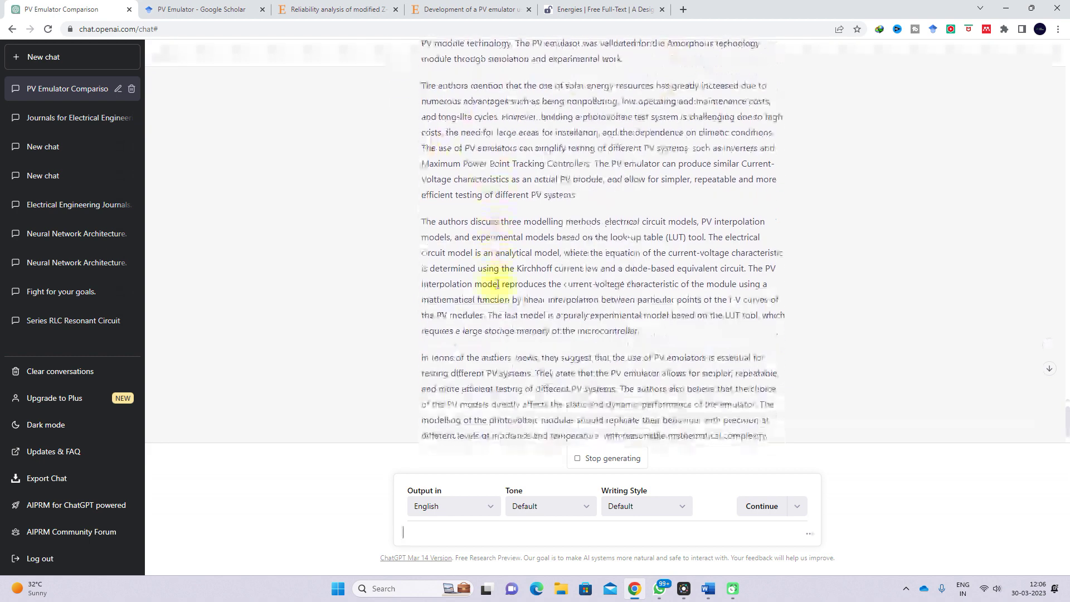
scroll(497, 284, "up", 2)
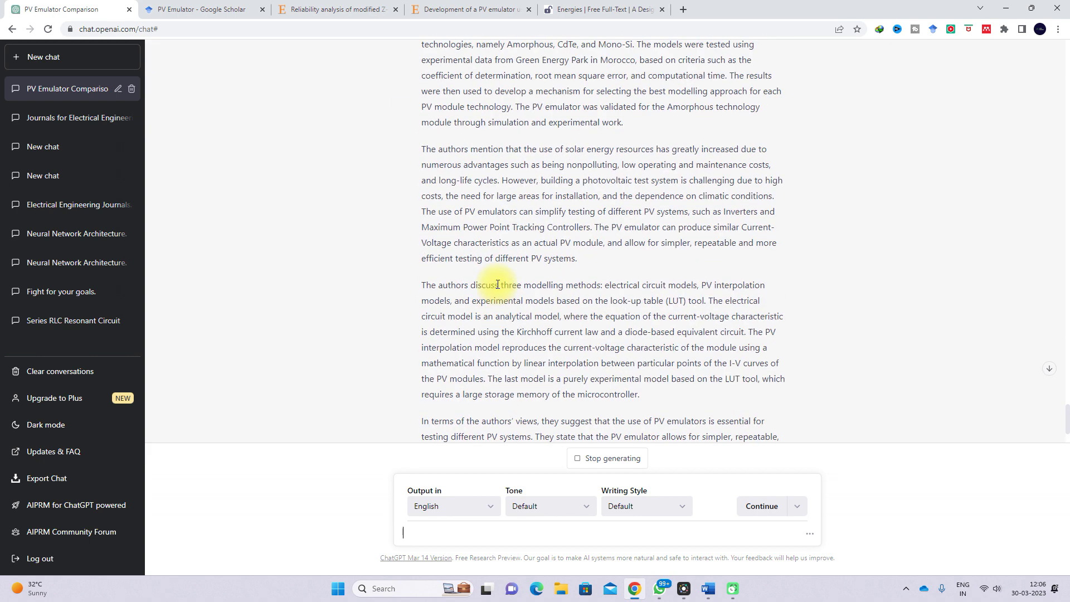
scroll(498, 284, "up", 2)
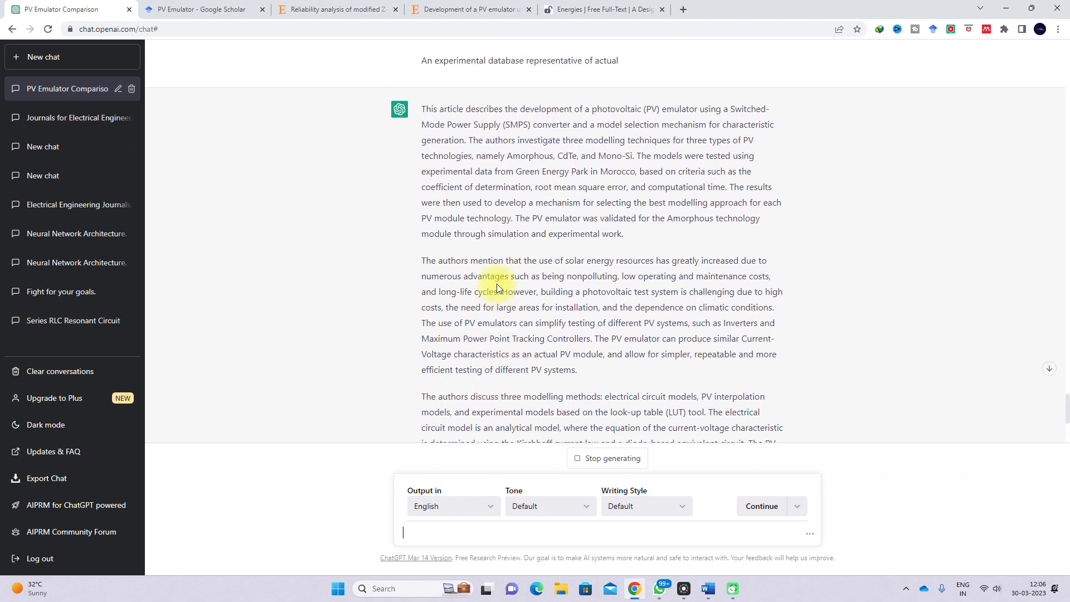
scroll(497, 283, "down", 2)
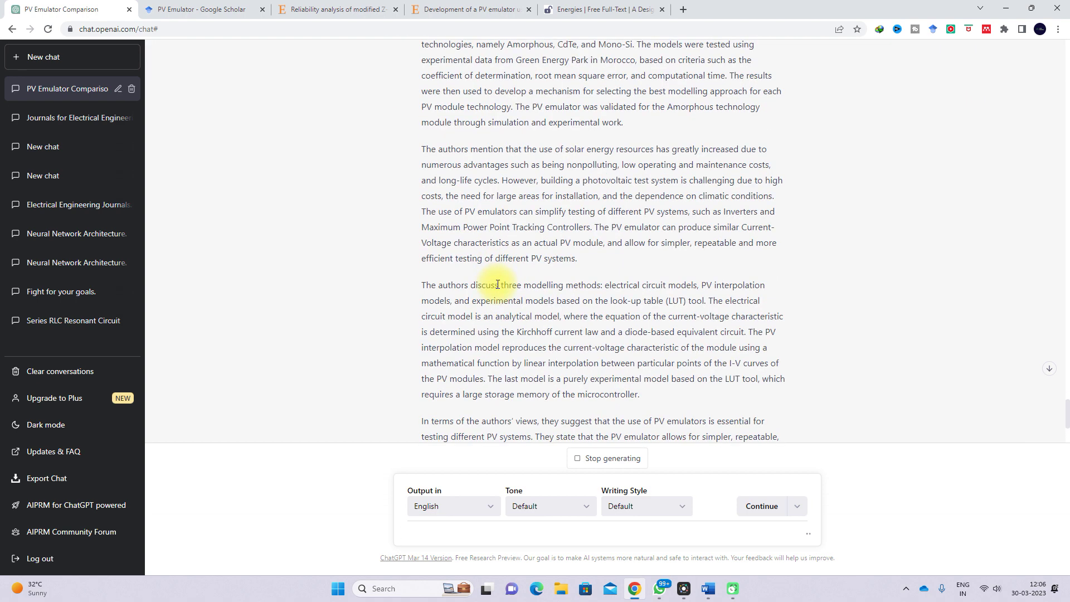
scroll(498, 284, "down", 4)
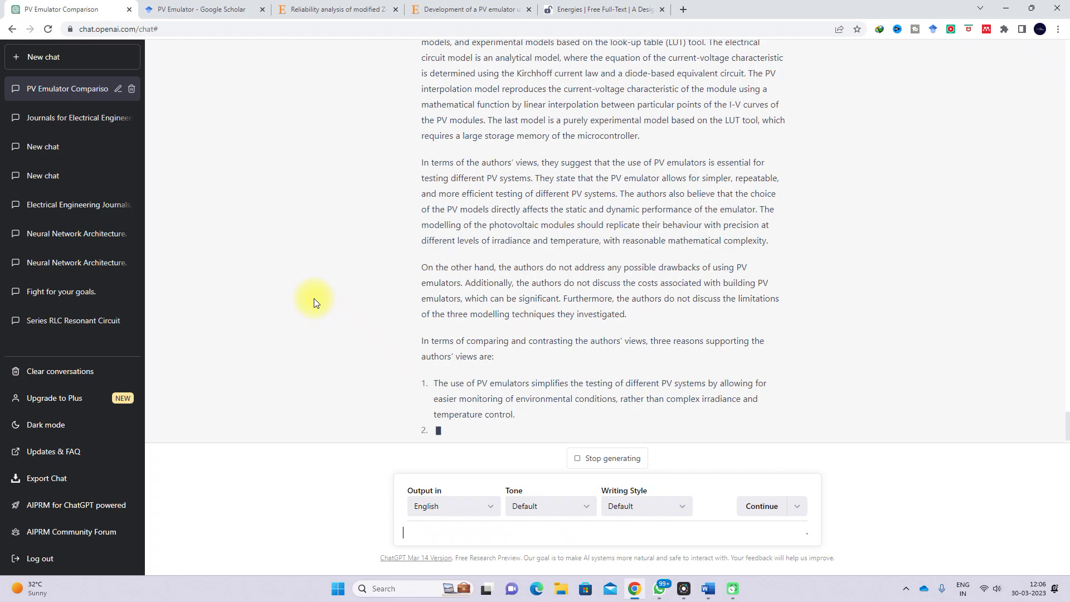
scroll(539, 351, "up", 6)
scroll(541, 355, "up", 20)
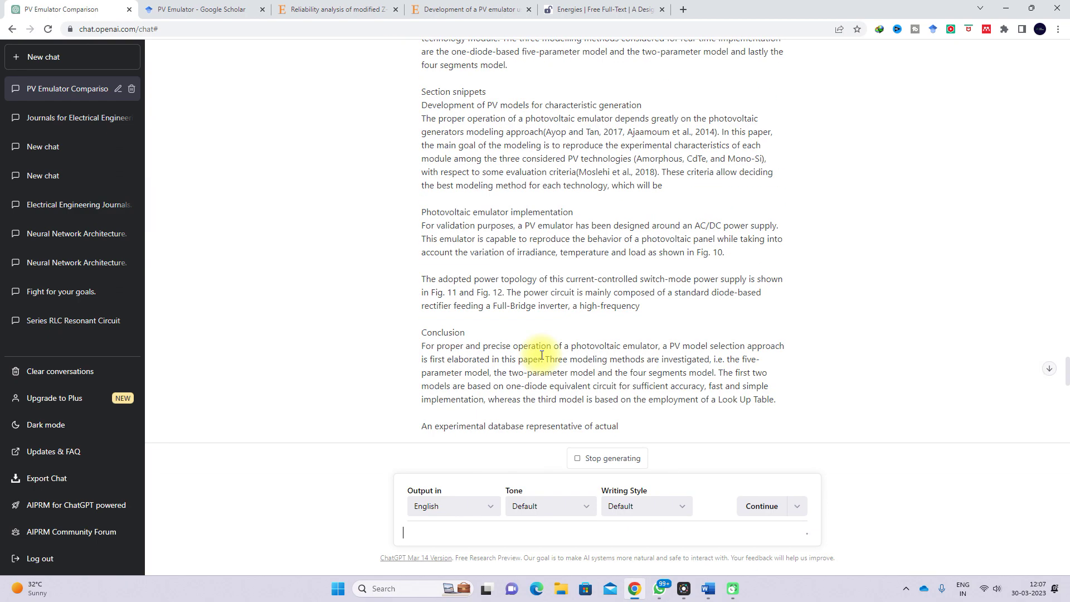
scroll(541, 355, "up", 3)
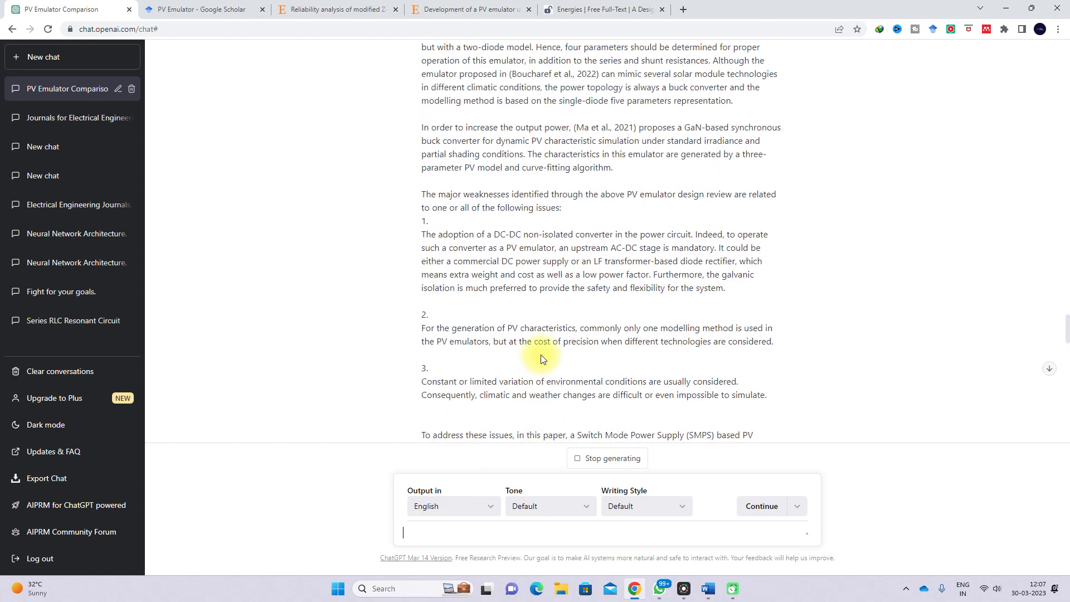
scroll(541, 354, "down", 20)
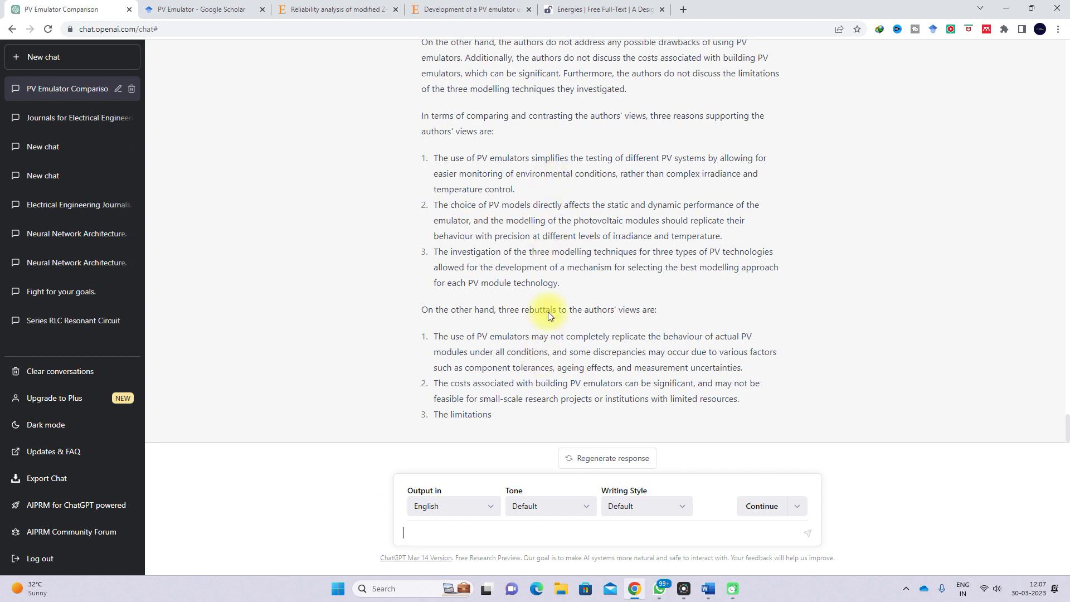
left_click(761, 505)
Send 'Continue writing please' so the reply finishes its thoughts on the authors' conclusion
key("Return")
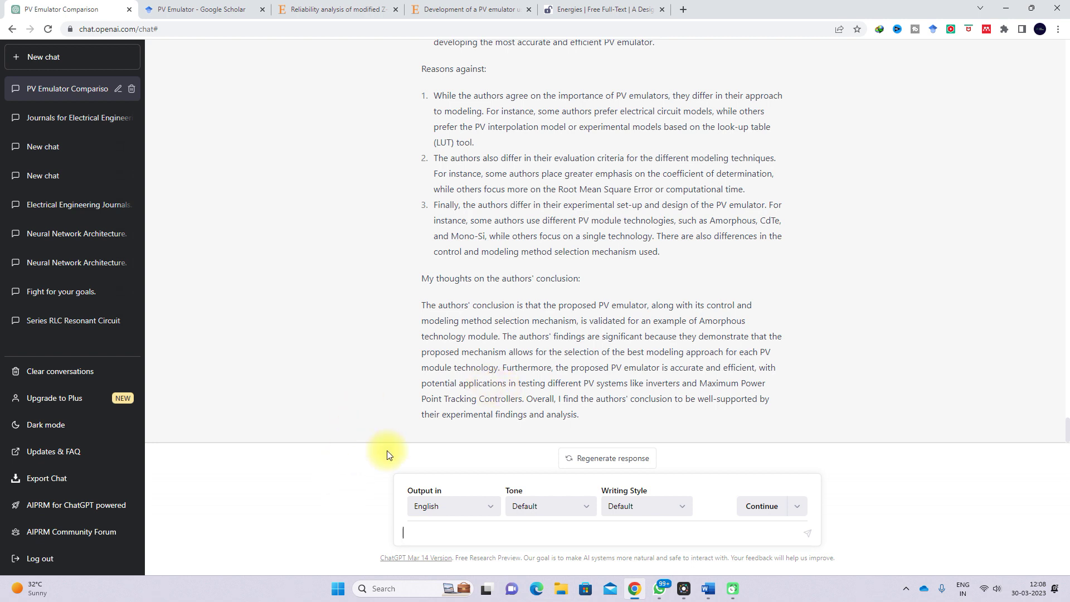
Paste and send the synopses request, getting five major PV Emulator concerns back
type("Here are two synopses of scholarly publications about PV Emulator: see if you can draw any conclusions about the two. Please synthesise and summarise these five major concerns for me. I would appreciate it if you could summarise your findings in five paragraphs.")
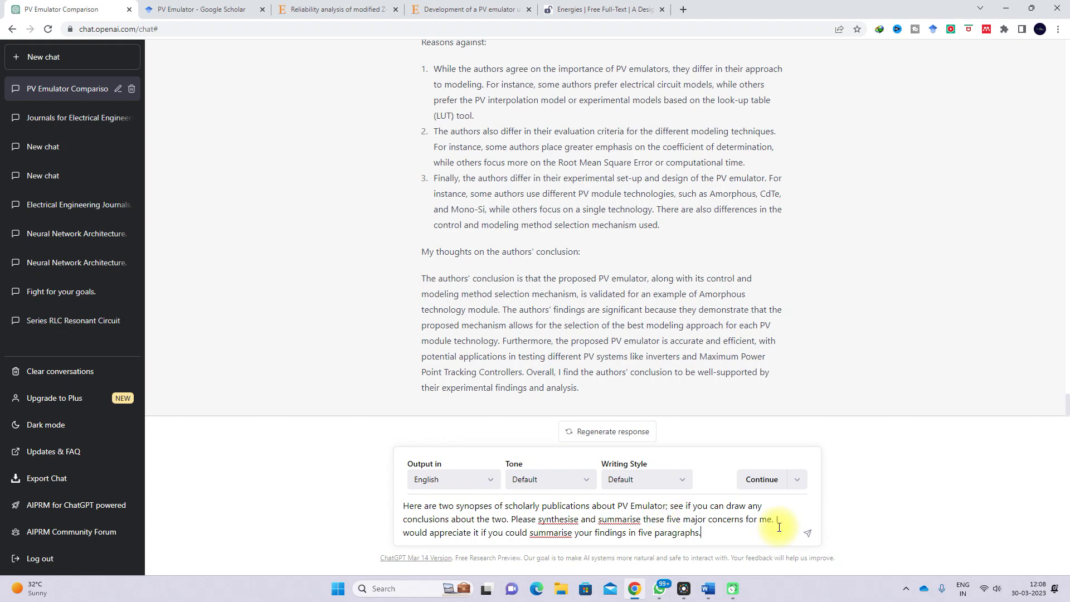
key("Return")
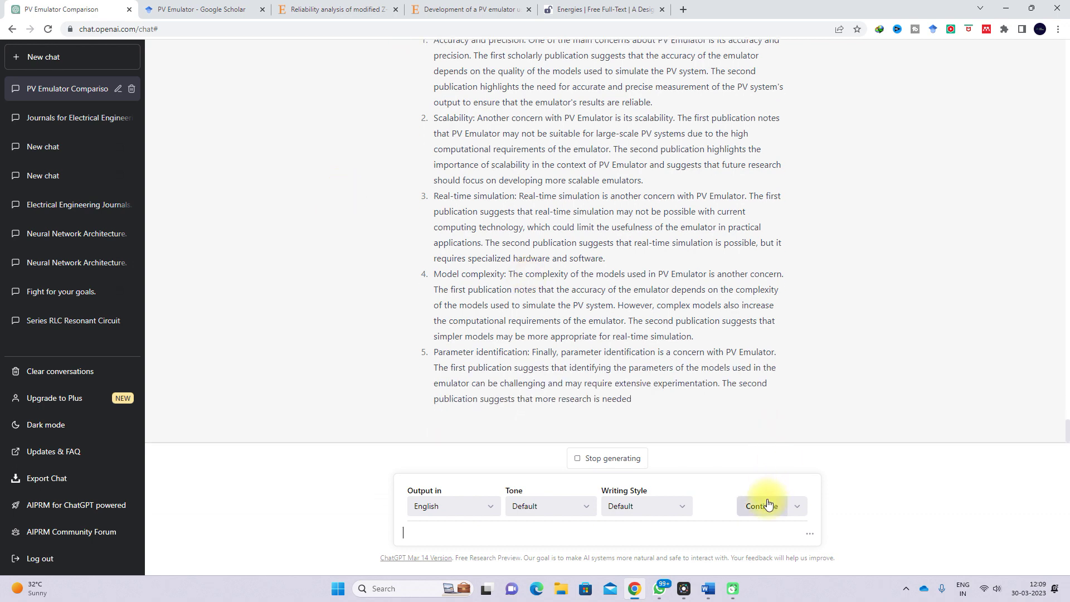
key("alt+Tab")
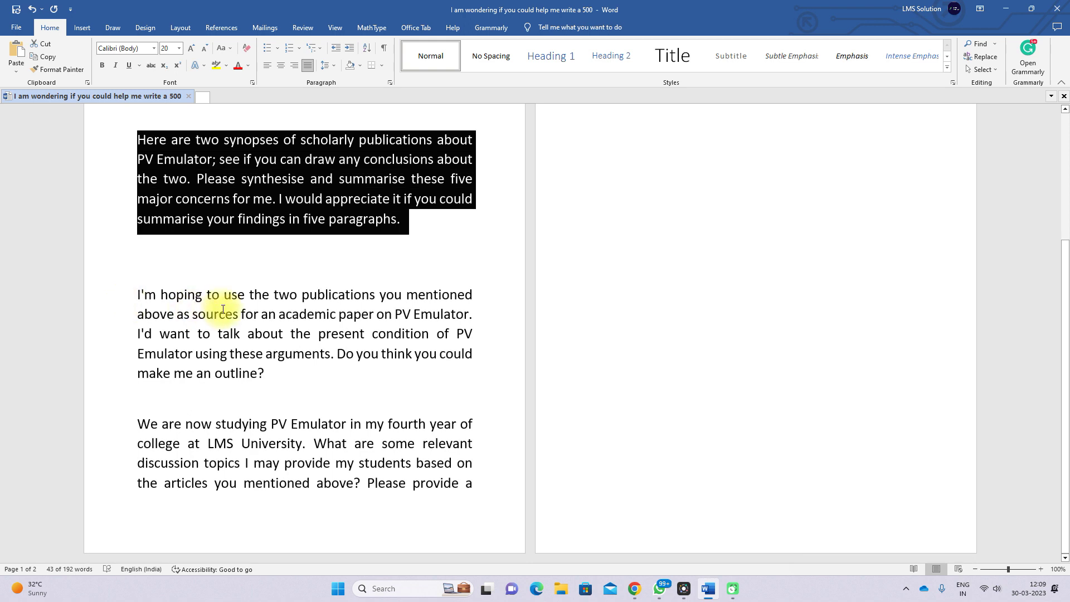
Copy the 'I'm hoping to use…' paragraph requesting an academic paper outline on PV Emulator
left_click(225, 314)
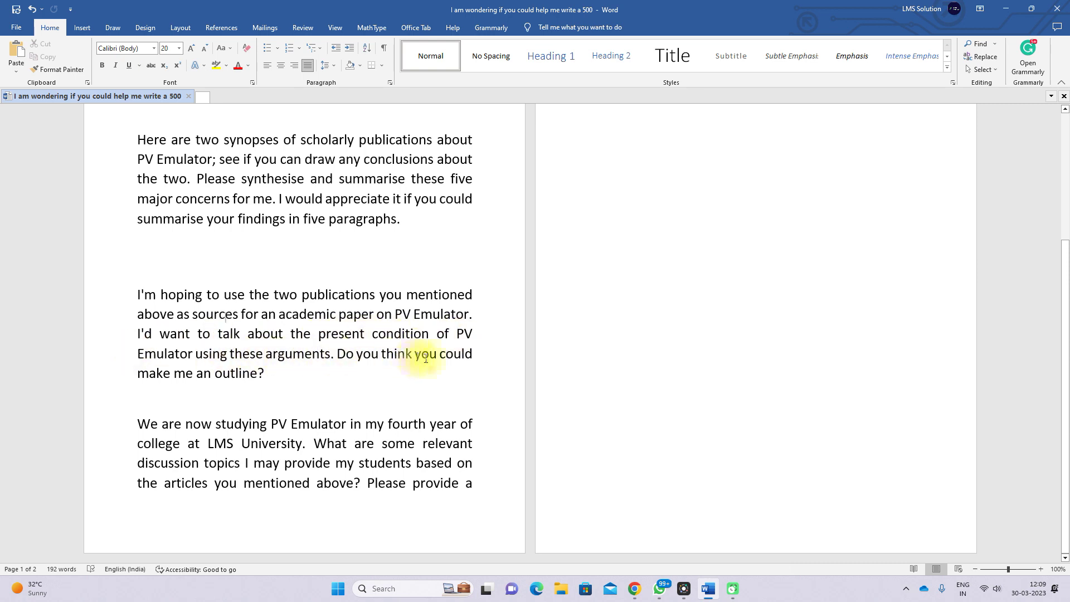
left_click_drag(136, 293, 277, 376)
key("ctrl+c")
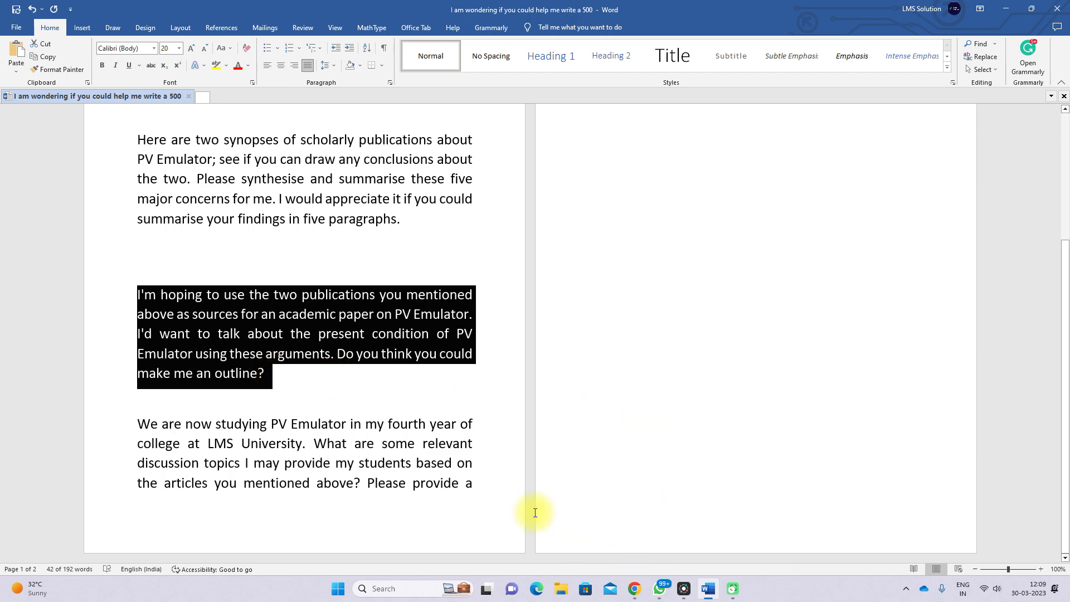
left_click(637, 591)
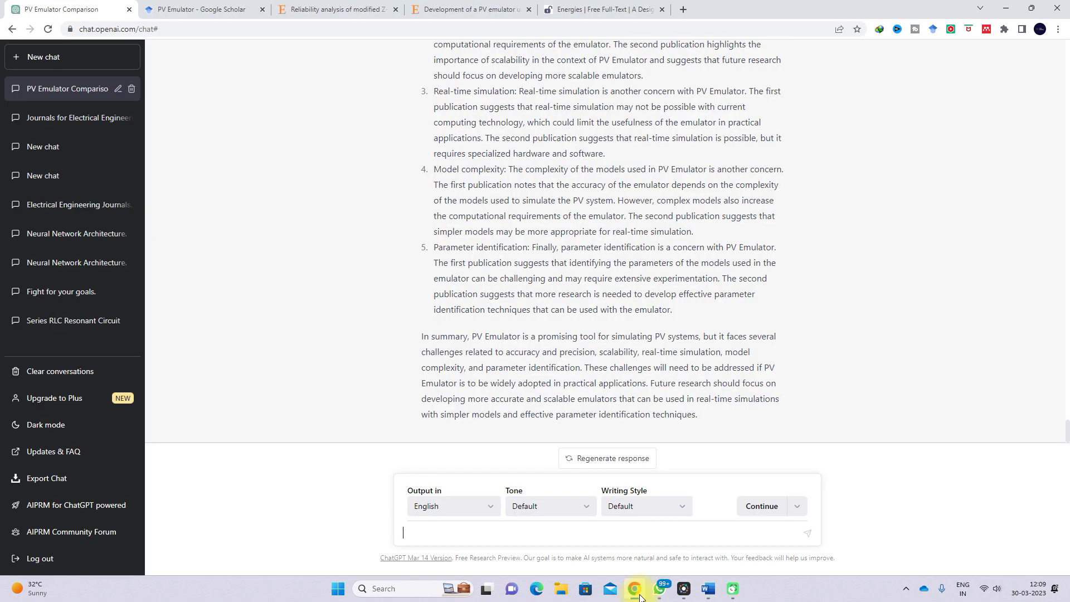
Paste and send the outline request, receiving a five-section PV Emulator paper outline from Introduction to Conclusion
left_click(435, 535)
key("ctrl+v")
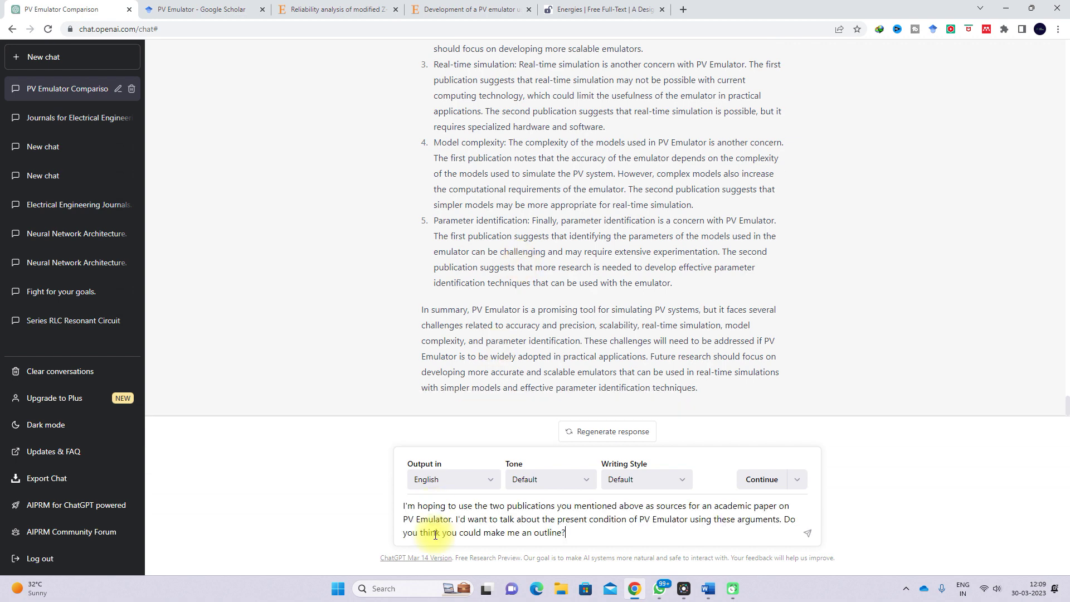
key("Return")
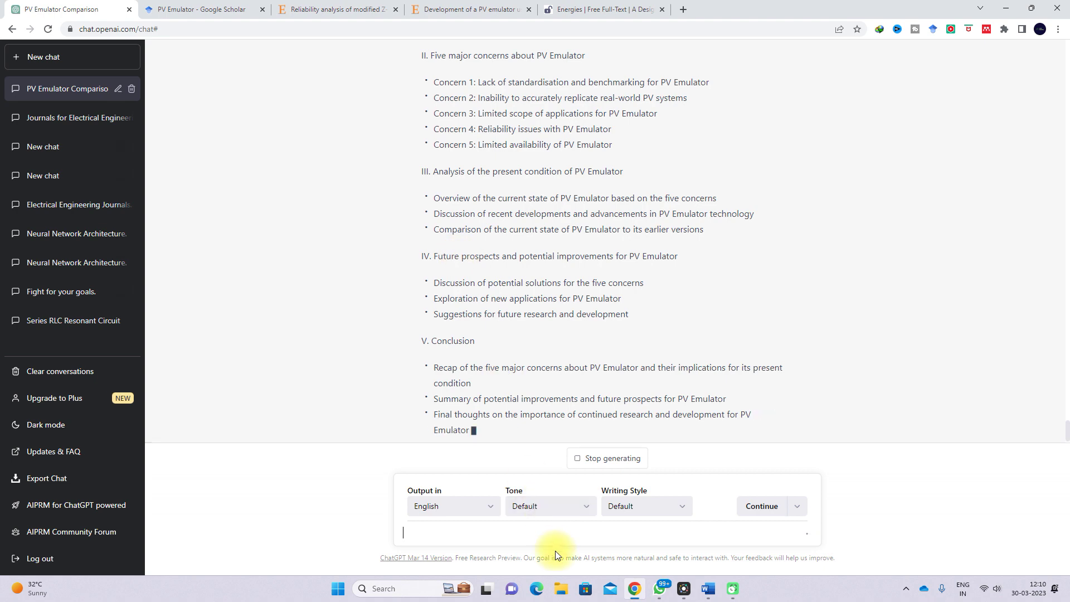
scroll(550, 329, "up", 3)
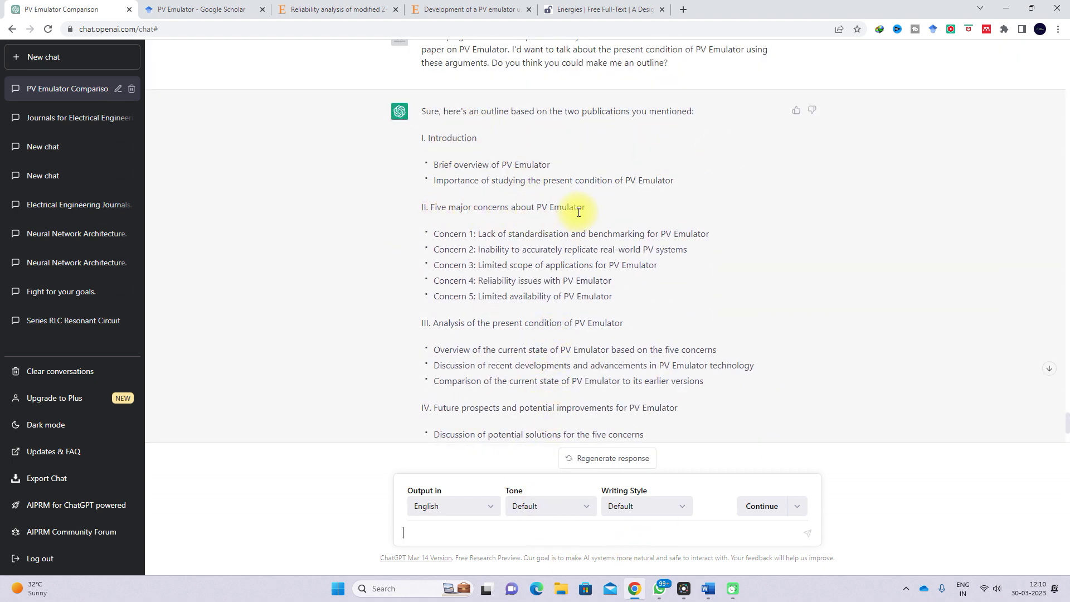
scroll(438, 228, "down", 2)
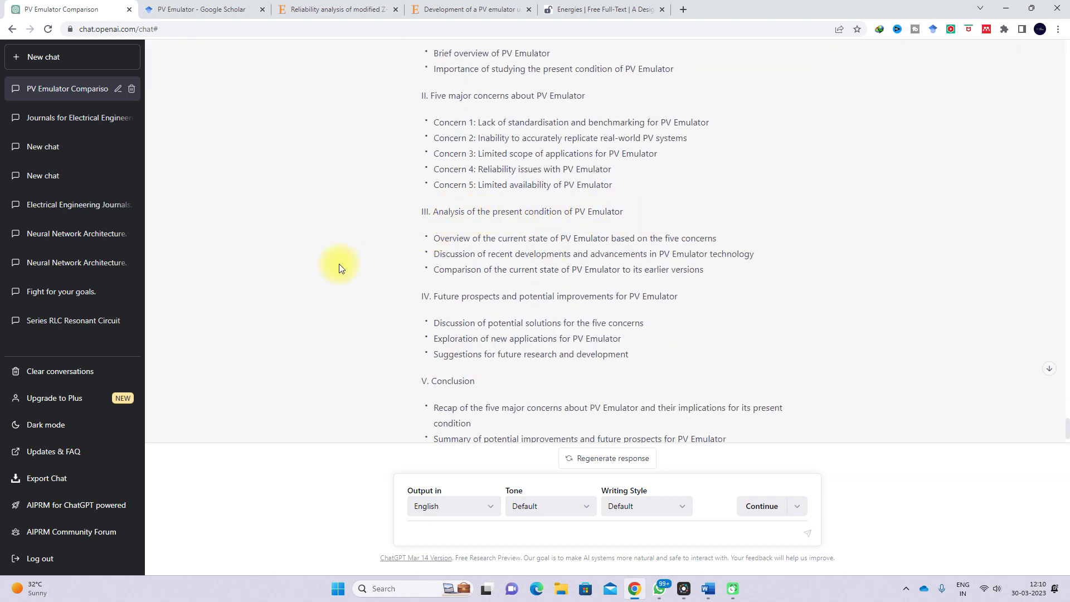
scroll(390, 251, "down", 1)
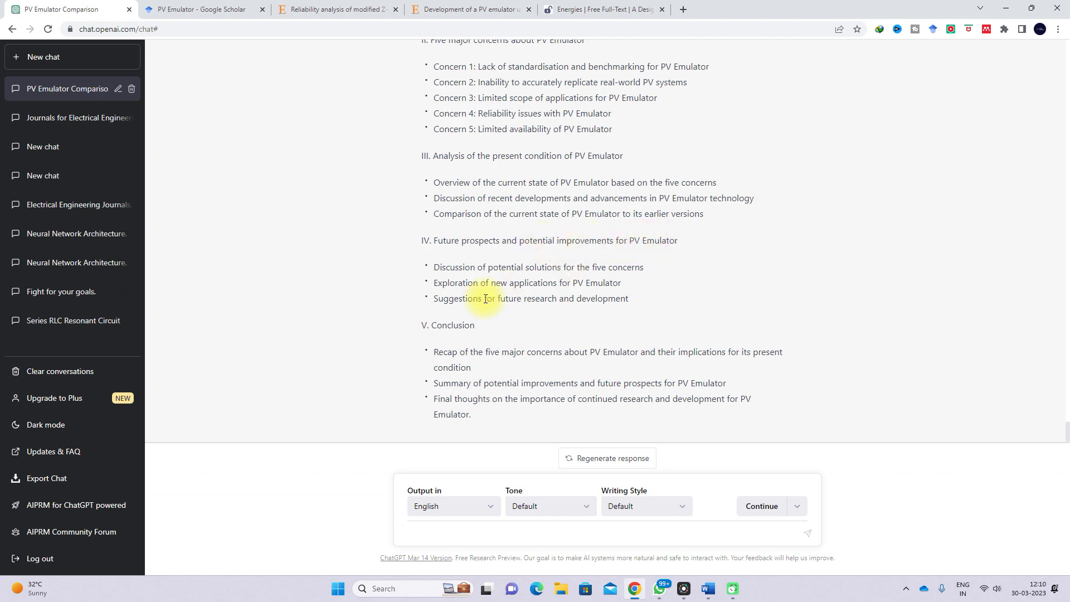
left_click(708, 589)
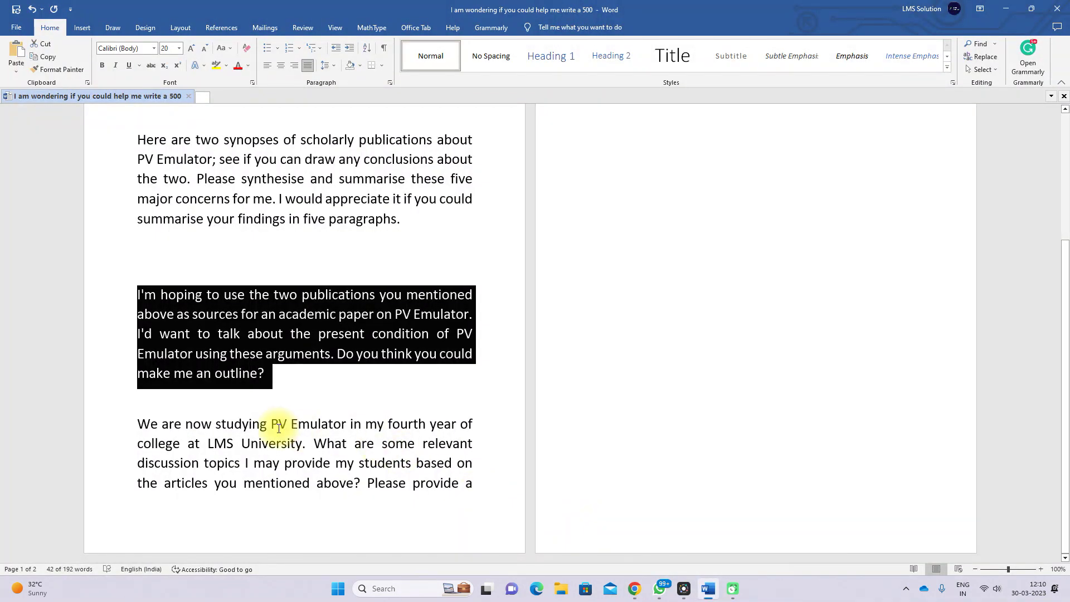
Select the whole 'We are now studying' discussion-topics paragraph running onto page 2
left_click(214, 428)
left_click(138, 425)
left_click_drag(199, 429, 492, 471)
scroll(490, 501, "up", 3)
scroll(489, 470, "down", 3)
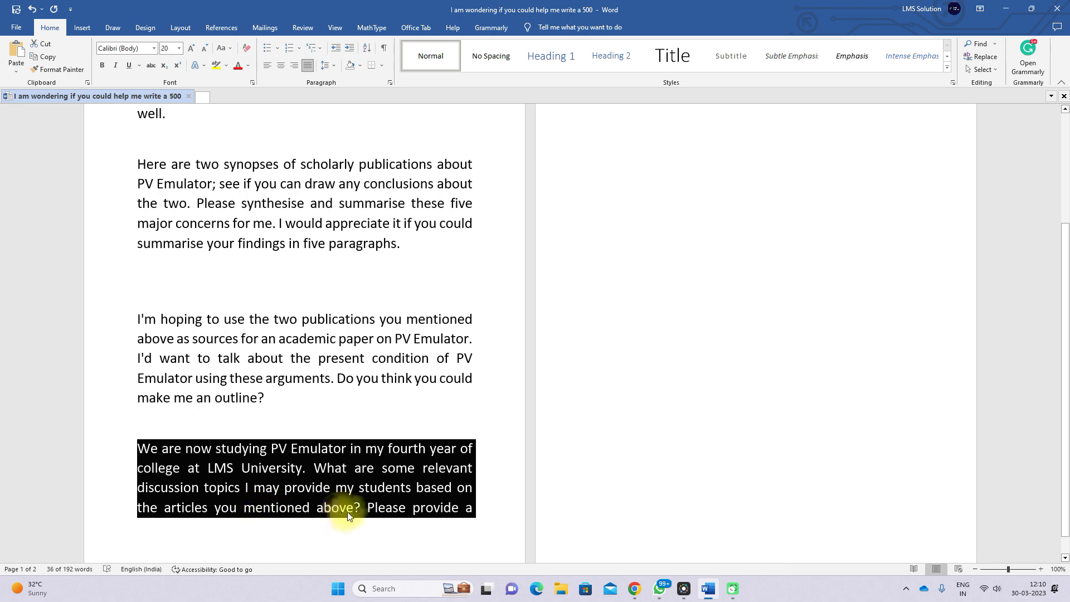
scroll(479, 490, "up", 3)
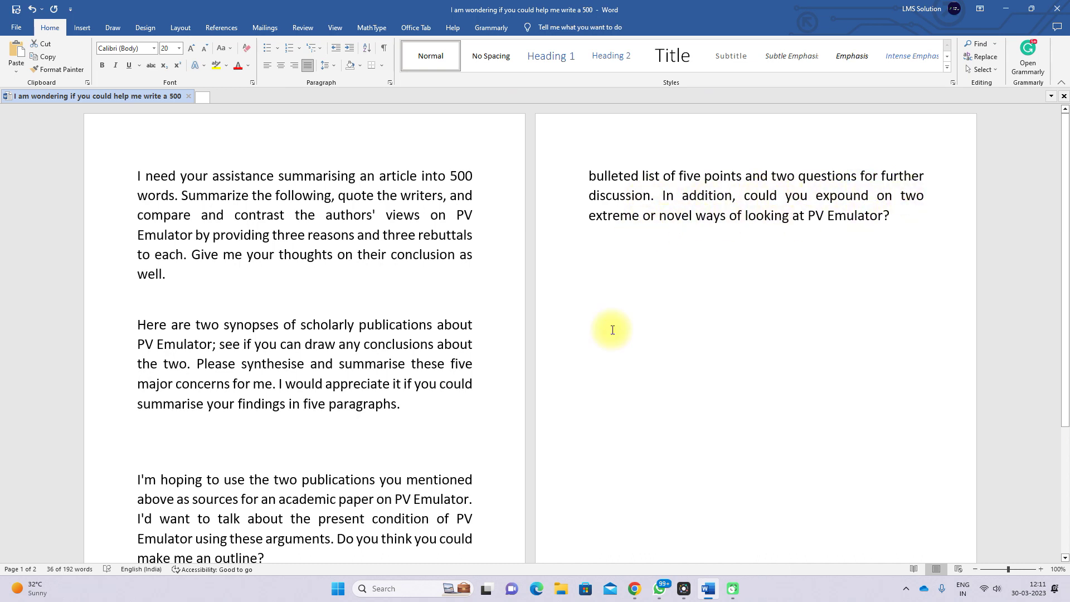
scroll(549, 382, "down", 3)
left_click(142, 446)
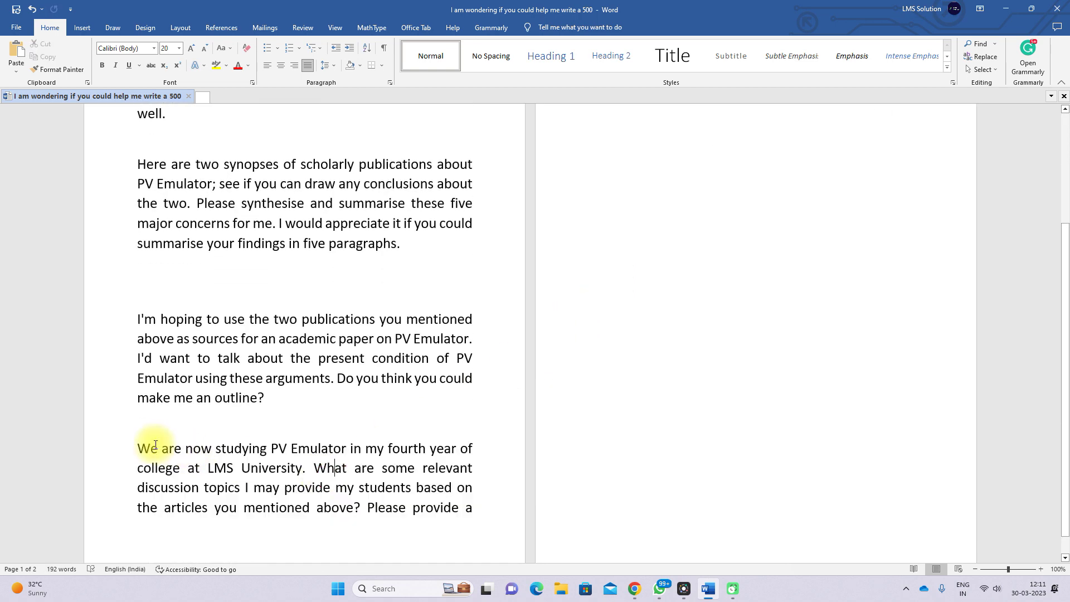
left_click_drag(142, 446, 891, 159)
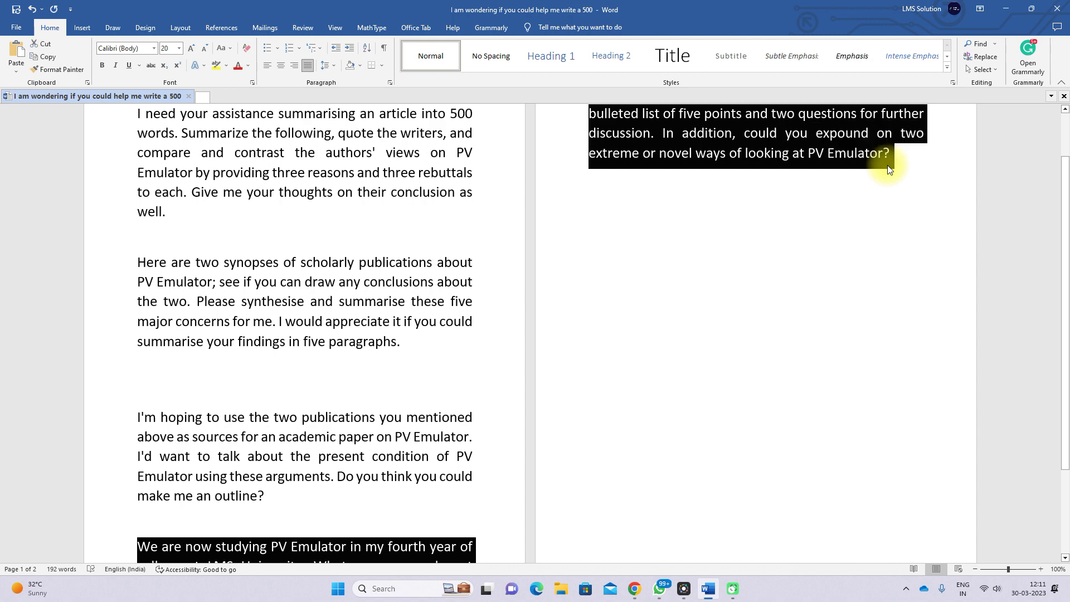
left_click(707, 586)
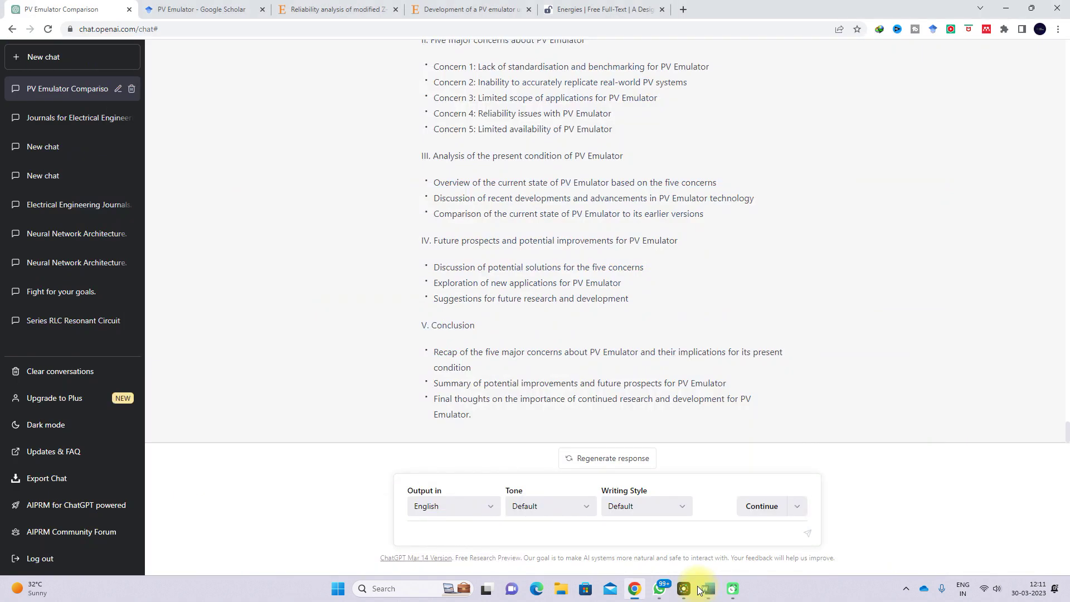
Send 'can you elaborate introduction with 500 words', fixing the 'eloborate' misspelling first
scroll(507, 363, "up", 5)
type("n you")
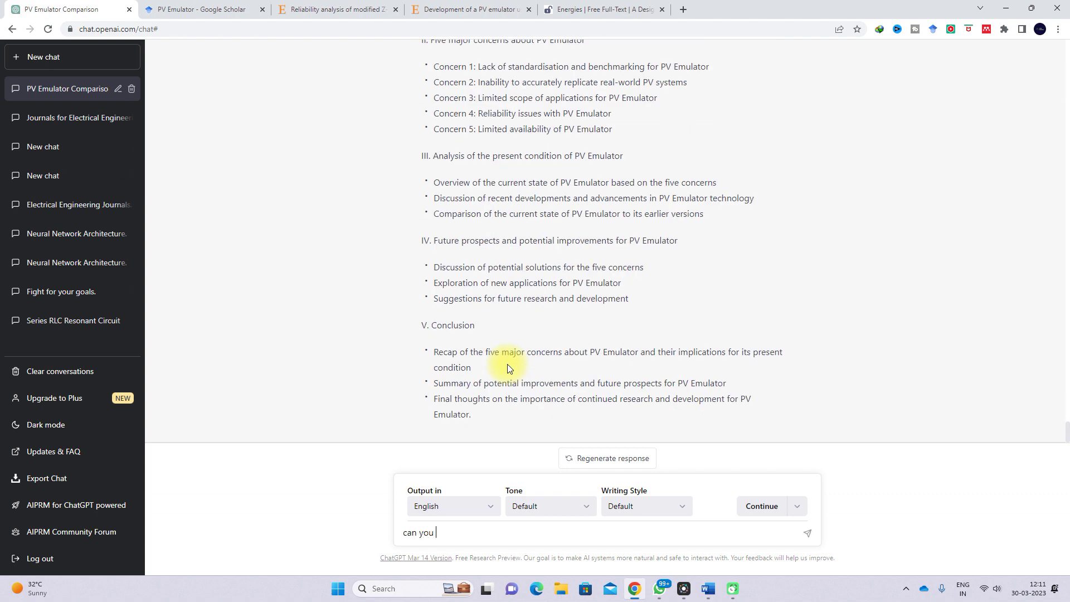
type(" eloborate introduction")
right_click(454, 533)
left_click(484, 393)
left_click(532, 532)
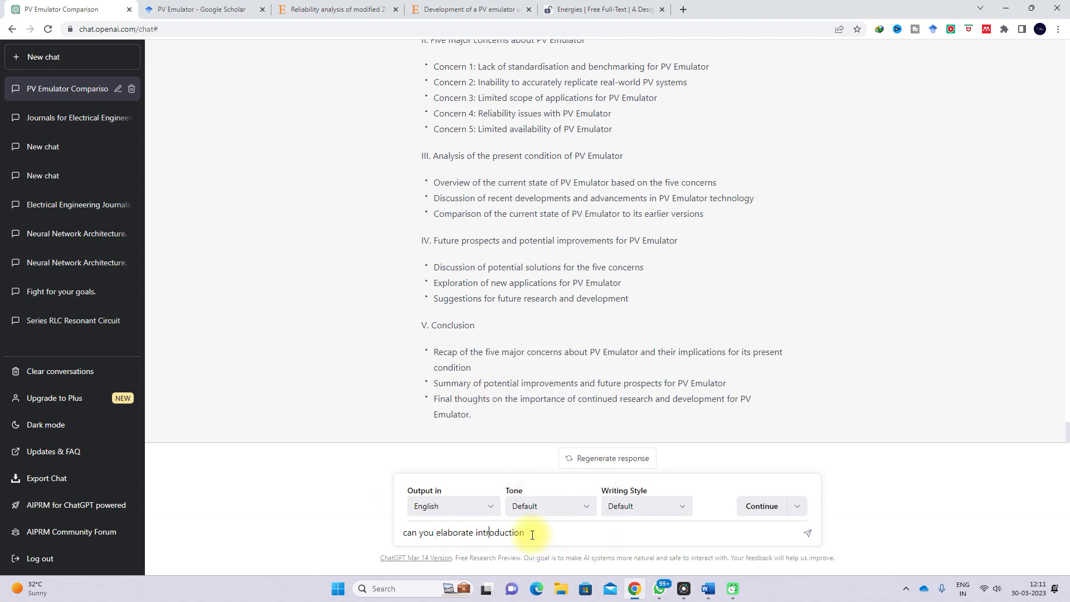
type("with 500")
key("Return")
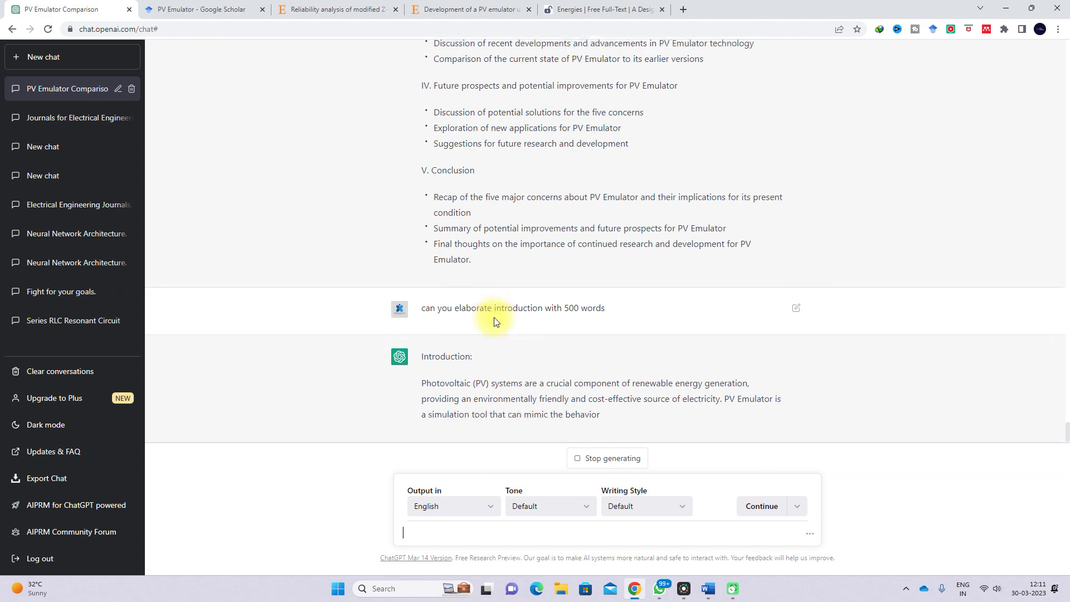
Scroll through the streaming Introduction, comparing it with the earlier paper outline
scroll(493, 312, "up", 7)
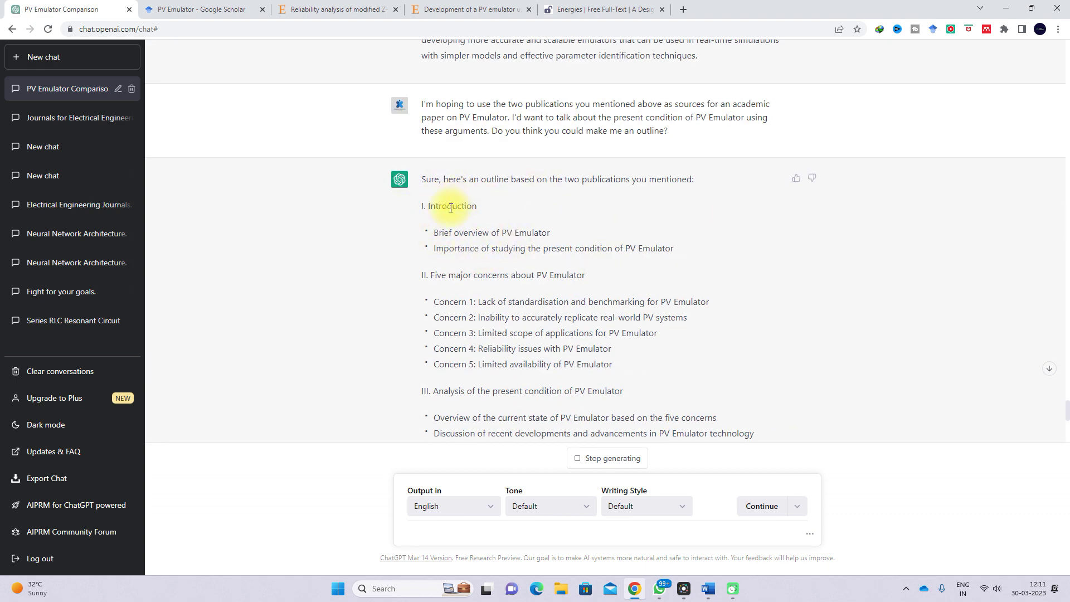
scroll(454, 215, "down", 5)
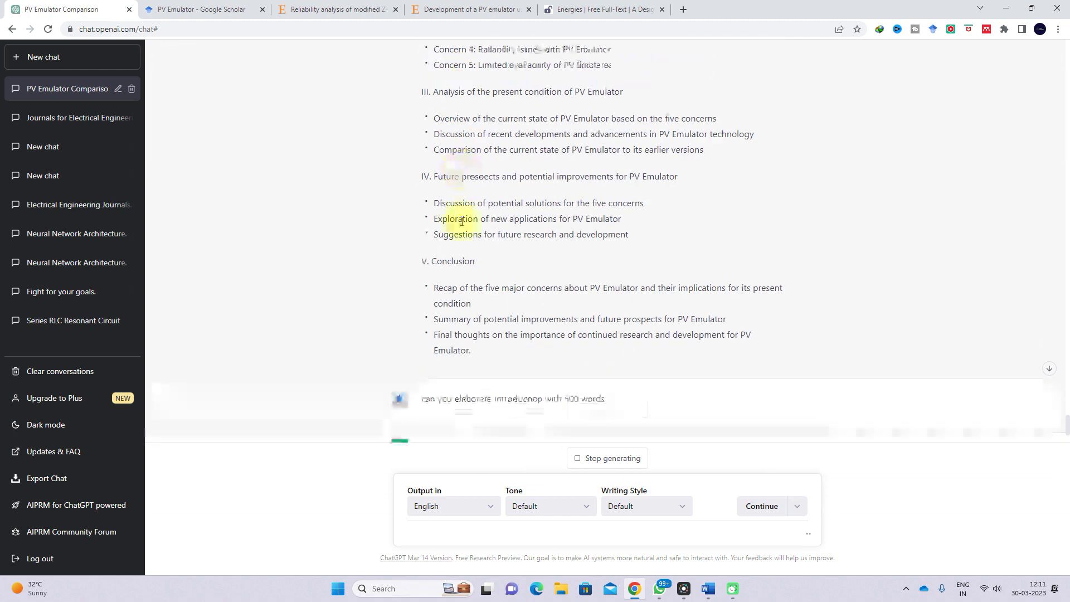
scroll(461, 221, "down", 3)
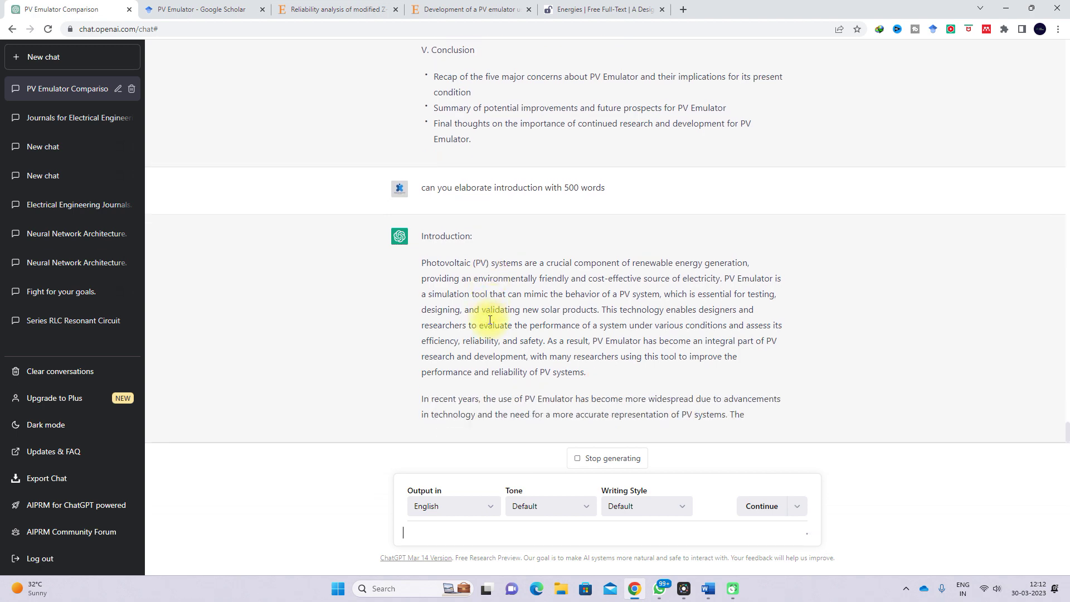
scroll(393, 258, "up", 9)
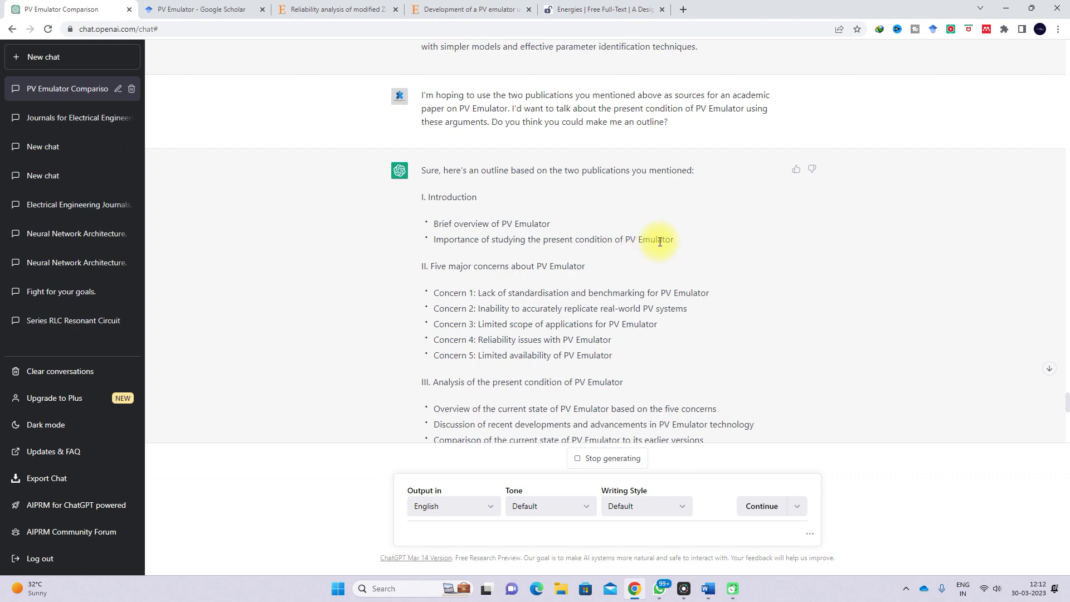
scroll(660, 242, "down", 10)
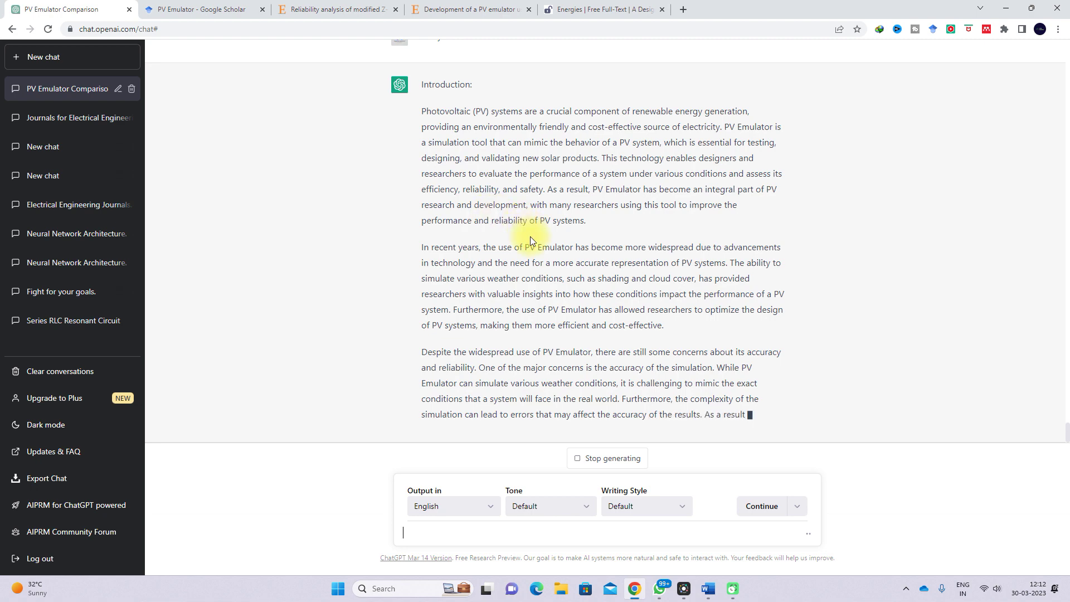
scroll(530, 236, "up", 10)
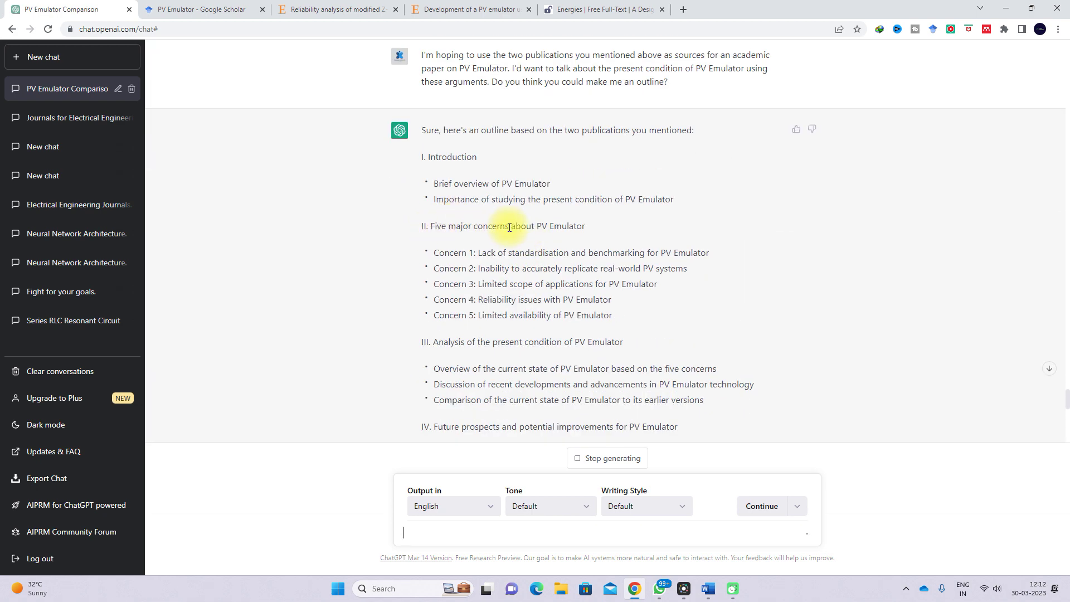
Review the finished introduction down to its closing paragraph on PV Emulator's potential
left_click(597, 231)
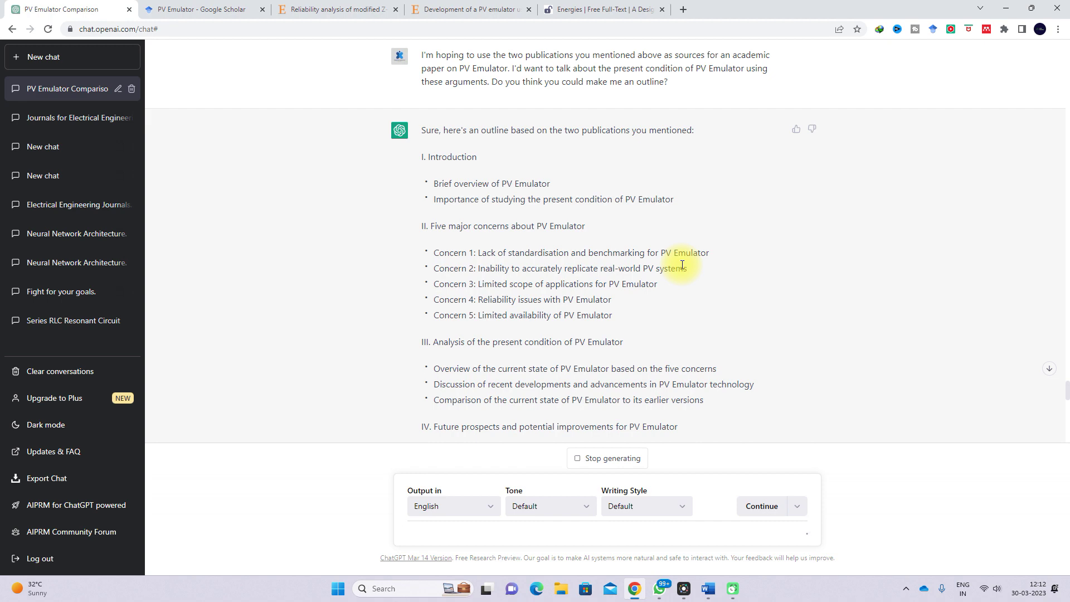
scroll(601, 278, "down", 20)
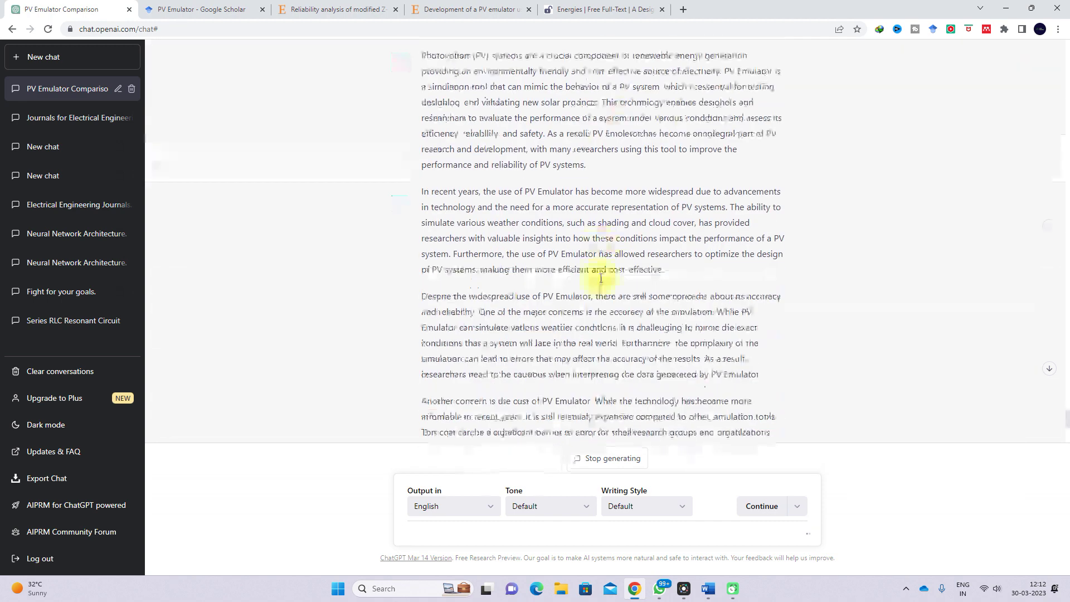
scroll(592, 341, "up", 5)
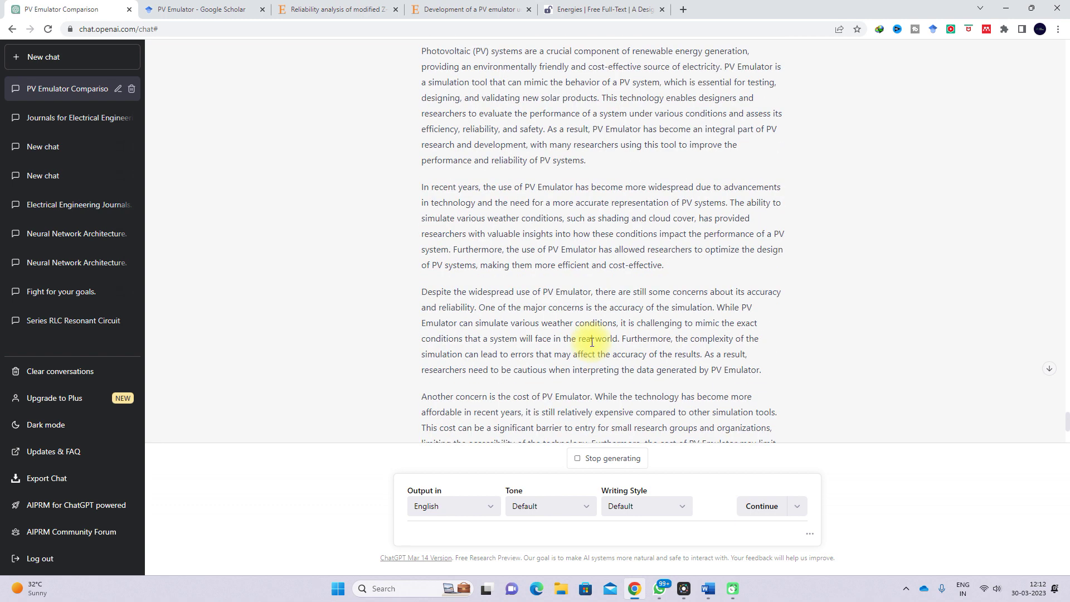
scroll(592, 341, "up", 3)
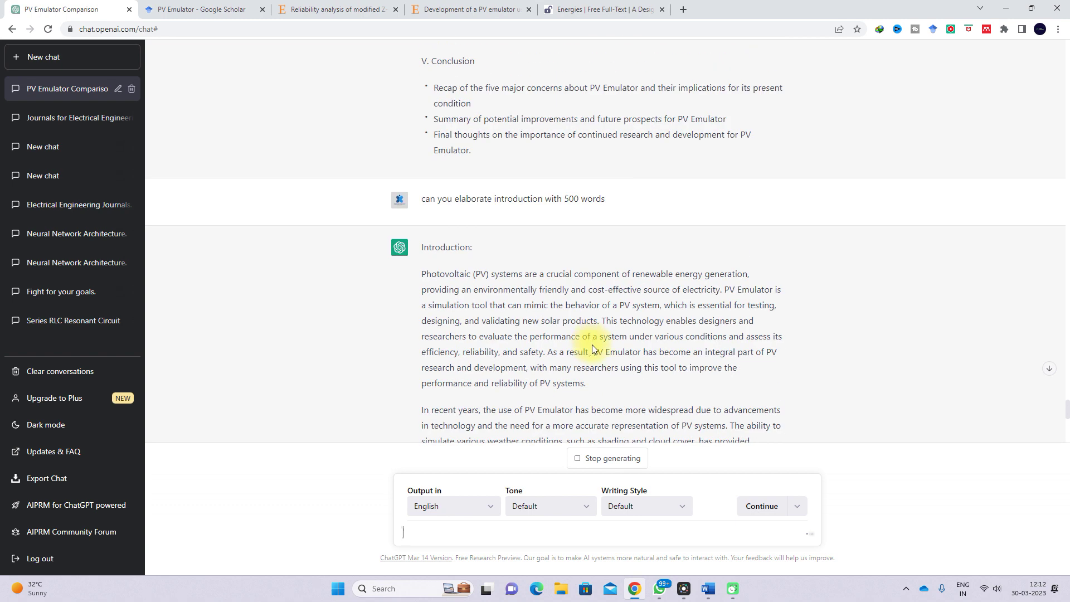
scroll(592, 344, "up", 5)
scroll(593, 345, "up", 2)
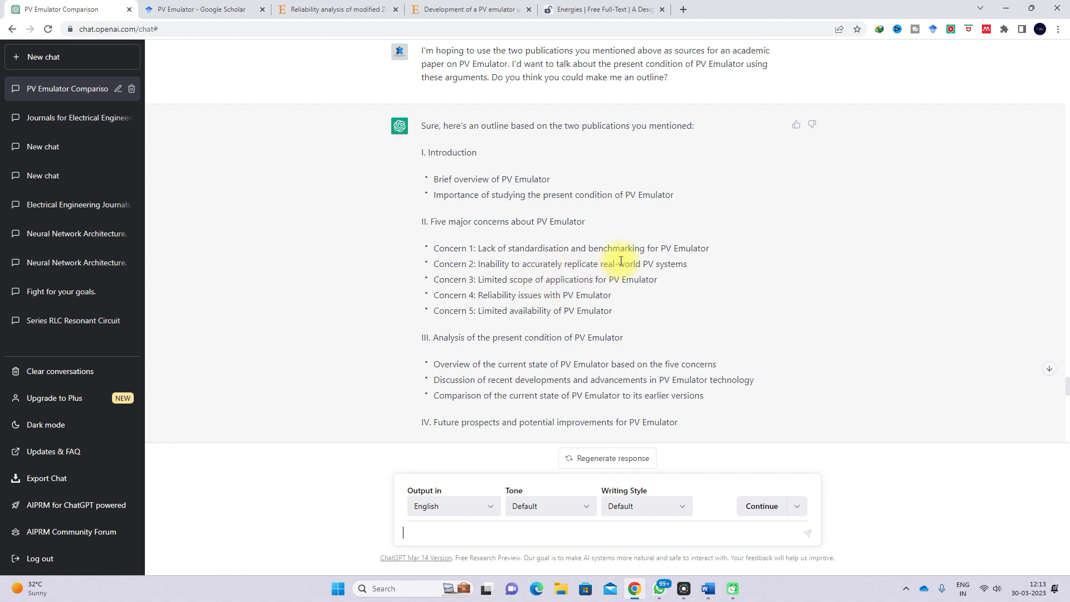
scroll(619, 263, "down", 20)
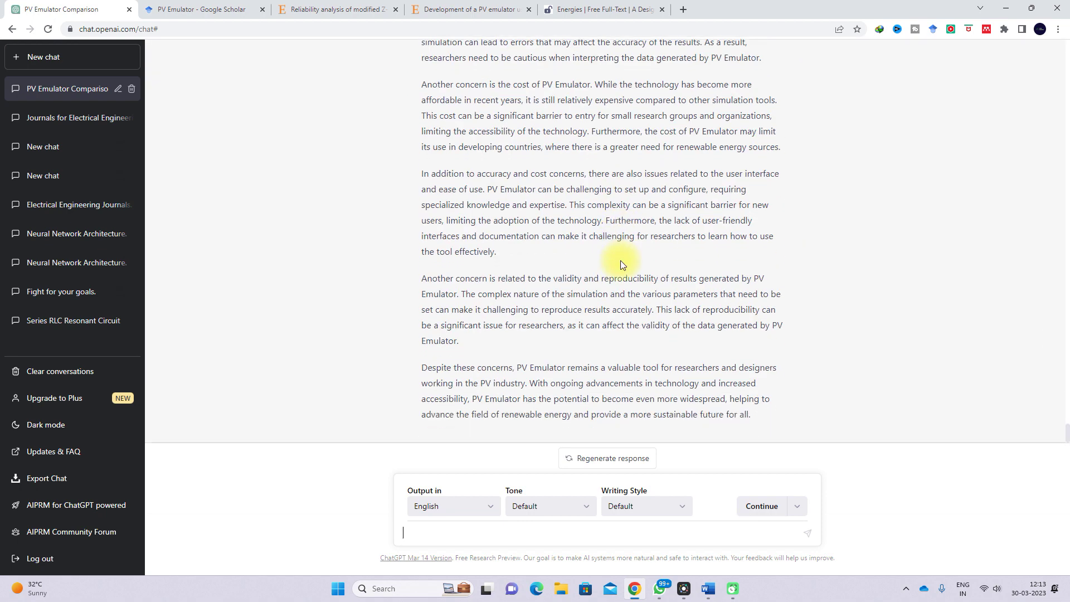
left_click(708, 589)
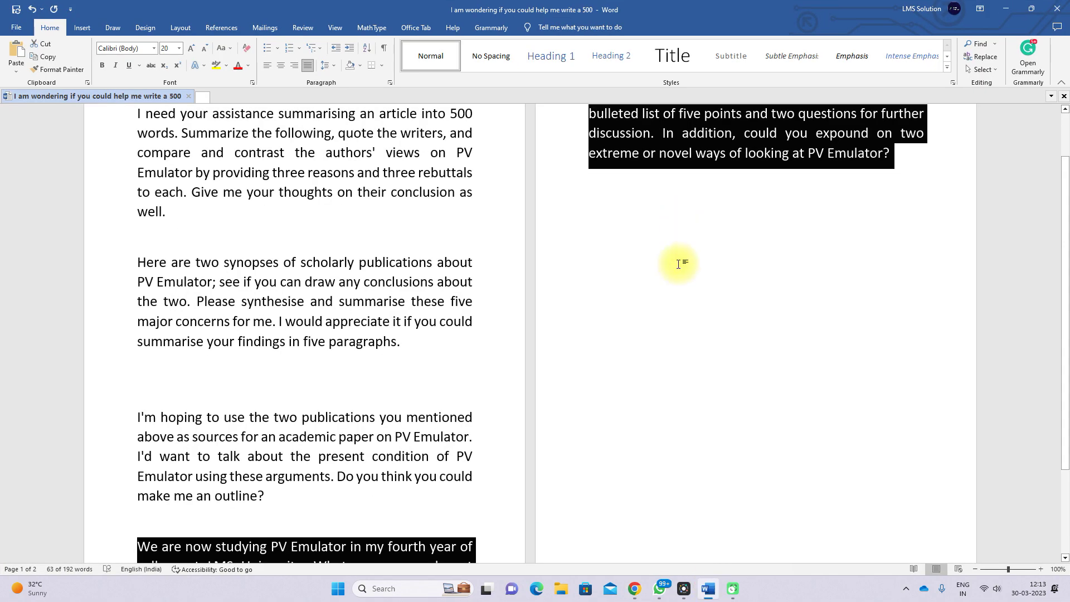
Paste the PV Emulator discussion-topics request for fourth-year LMS University students into ChatGPT and send it
left_click(708, 588)
left_click(434, 534)
type("We are now studying PV Emulator in my fourth year of college at LMS University. What are some relevant discussion topics I may provide my students based on the articles you mentioned above? Please provide a bulleted list of five points and two questions for further discussion. In addition, could you expound on two extreme or novel ways of looking at PV Emulator?")
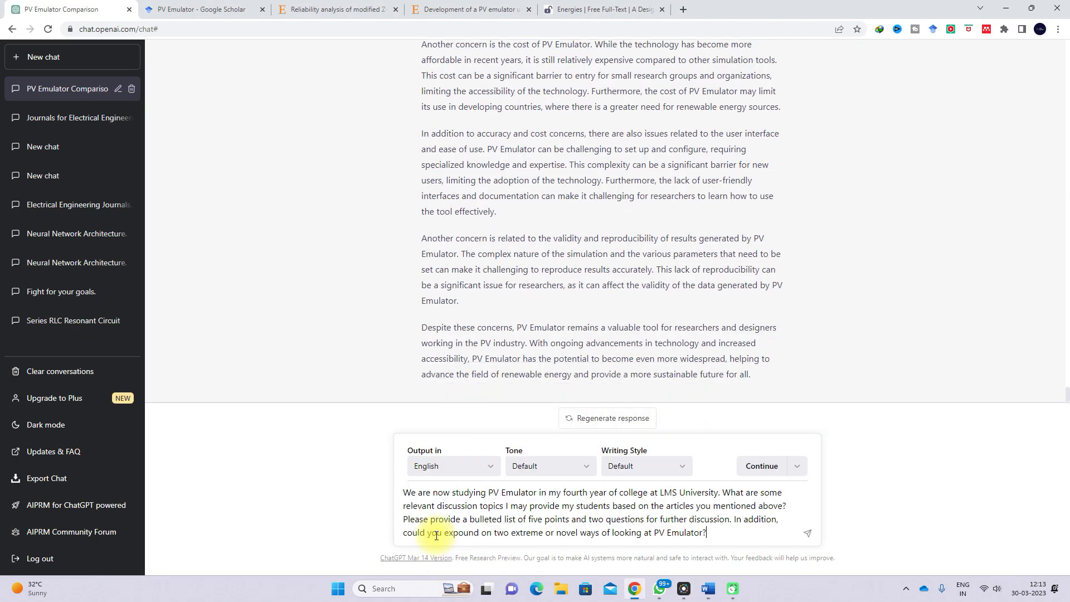
key("Return")
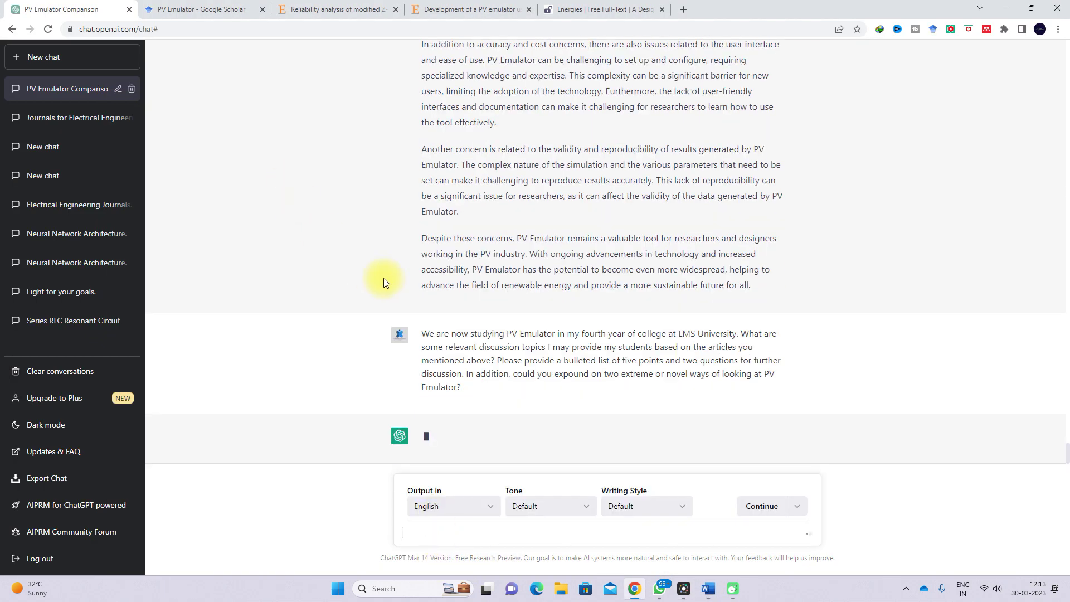